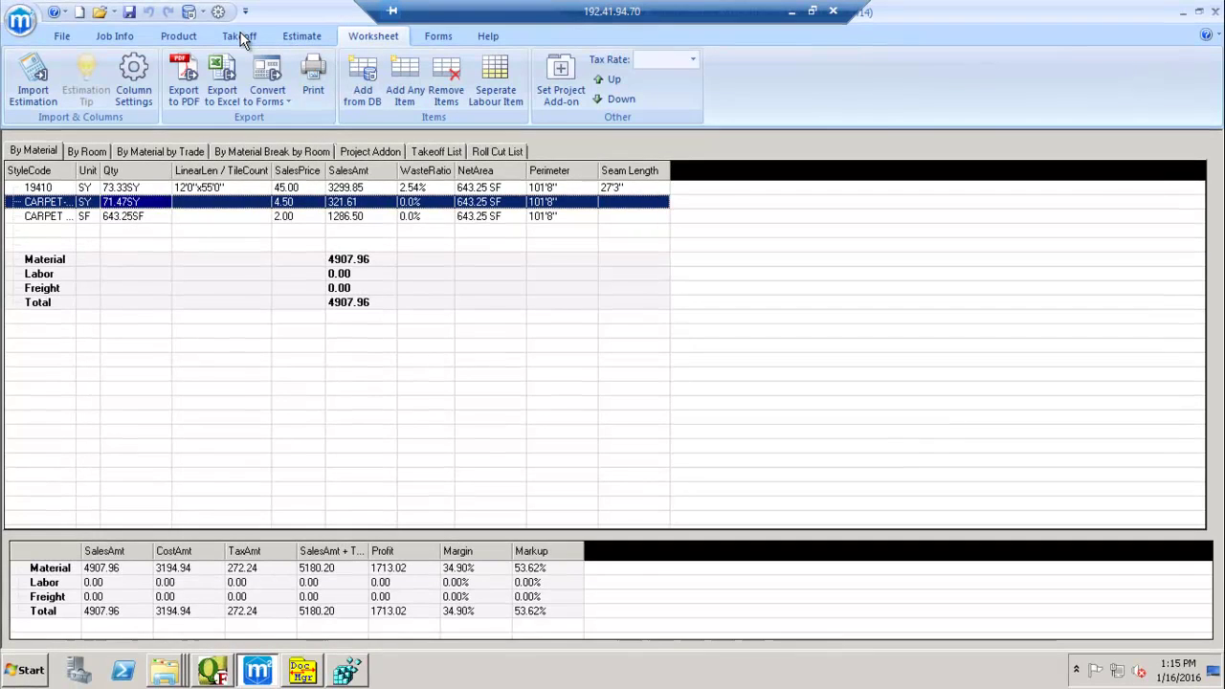
# Review the room takeoff drawing and seam estimate, then return to the material worksheet.
pyautogui.click(239, 35)
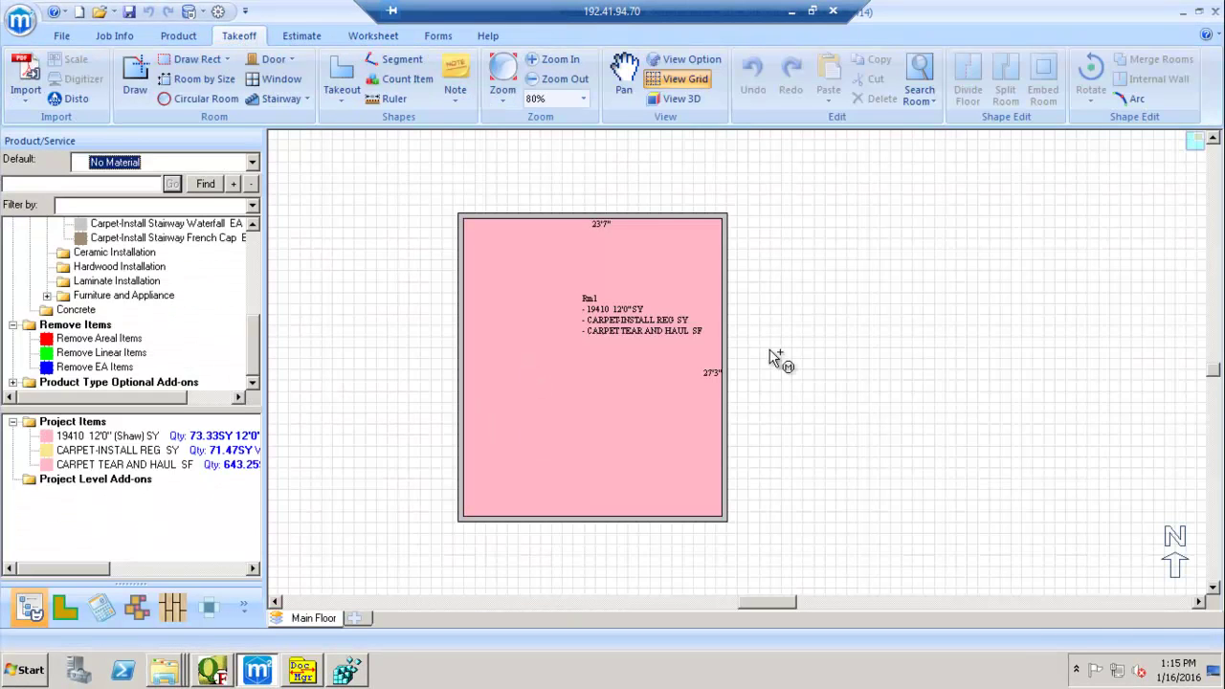
pyautogui.click(305, 37)
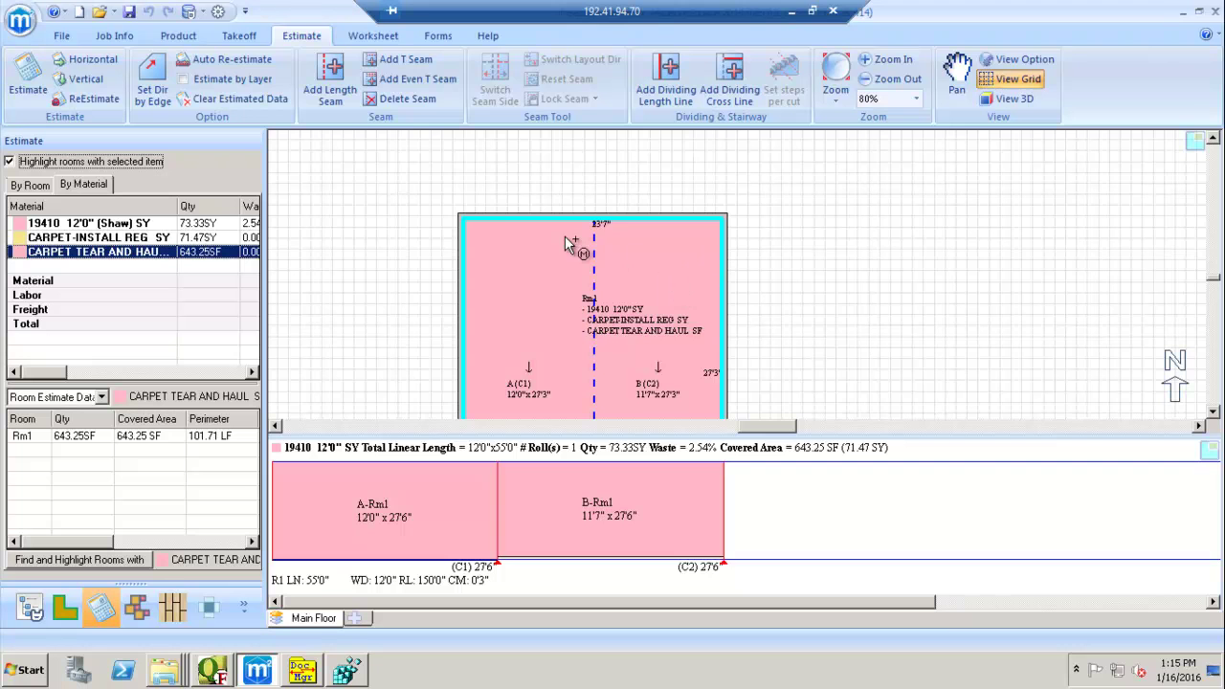
pyautogui.click(374, 38)
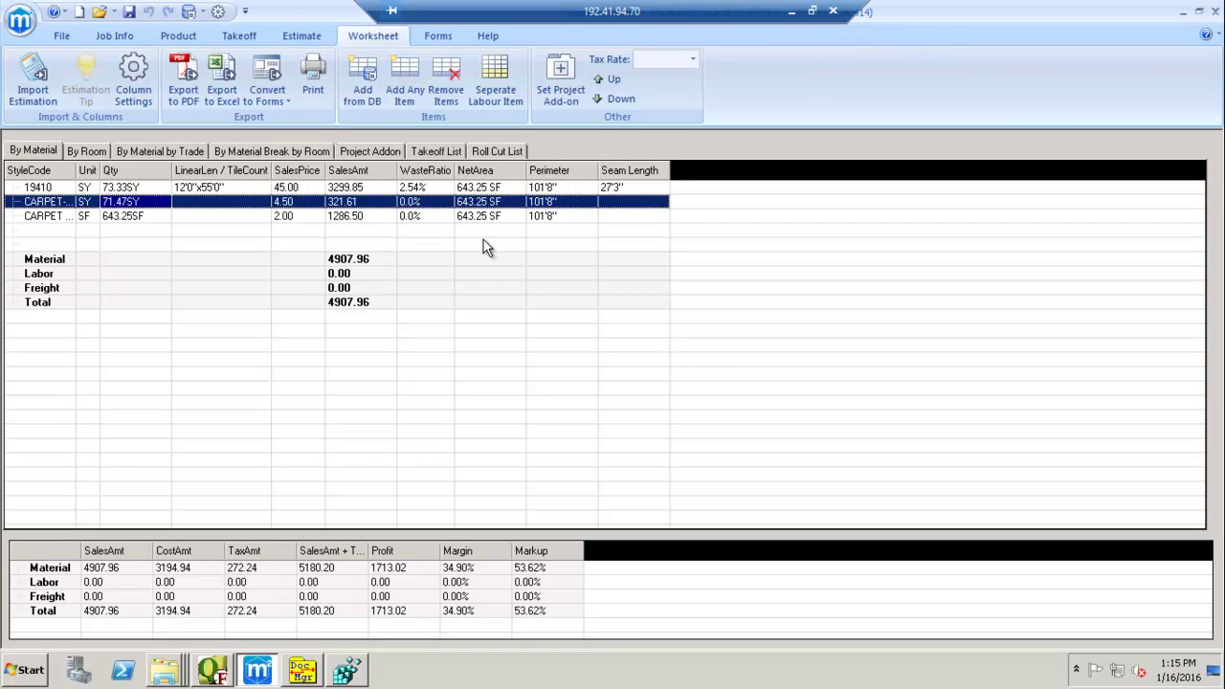
# Import the latest estimation into the worksheet, overwriting it with all three checked carpet items.
pyautogui.click(33, 86)
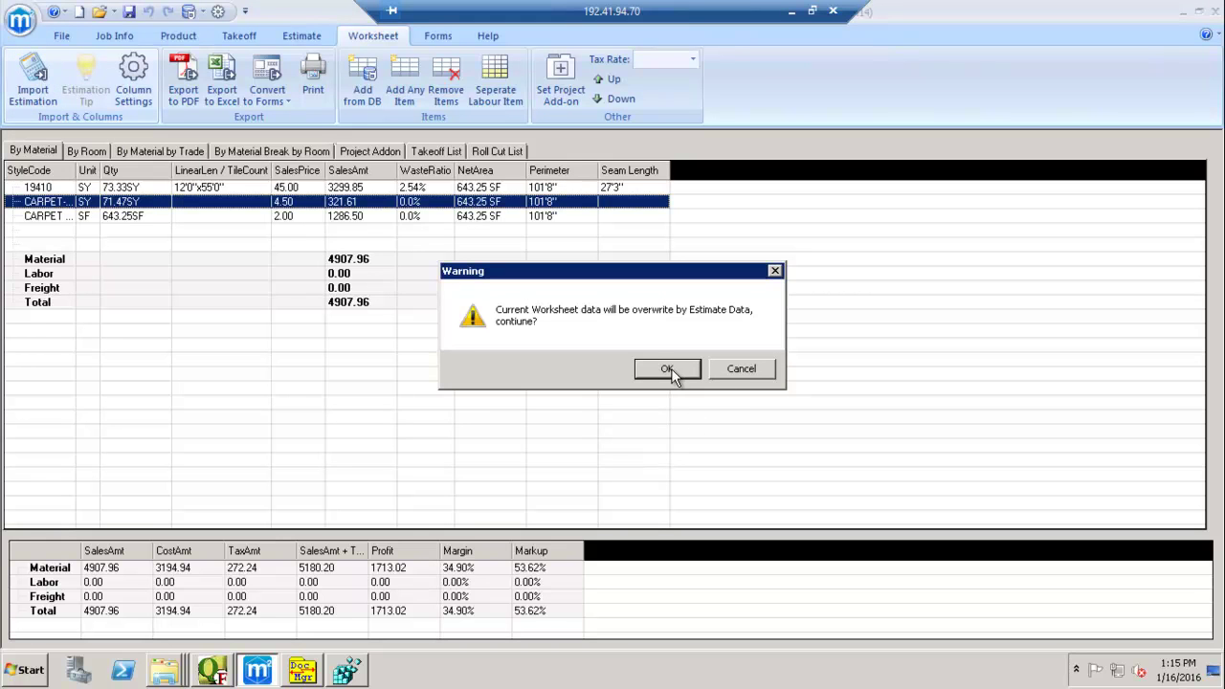
pyautogui.click(670, 371)
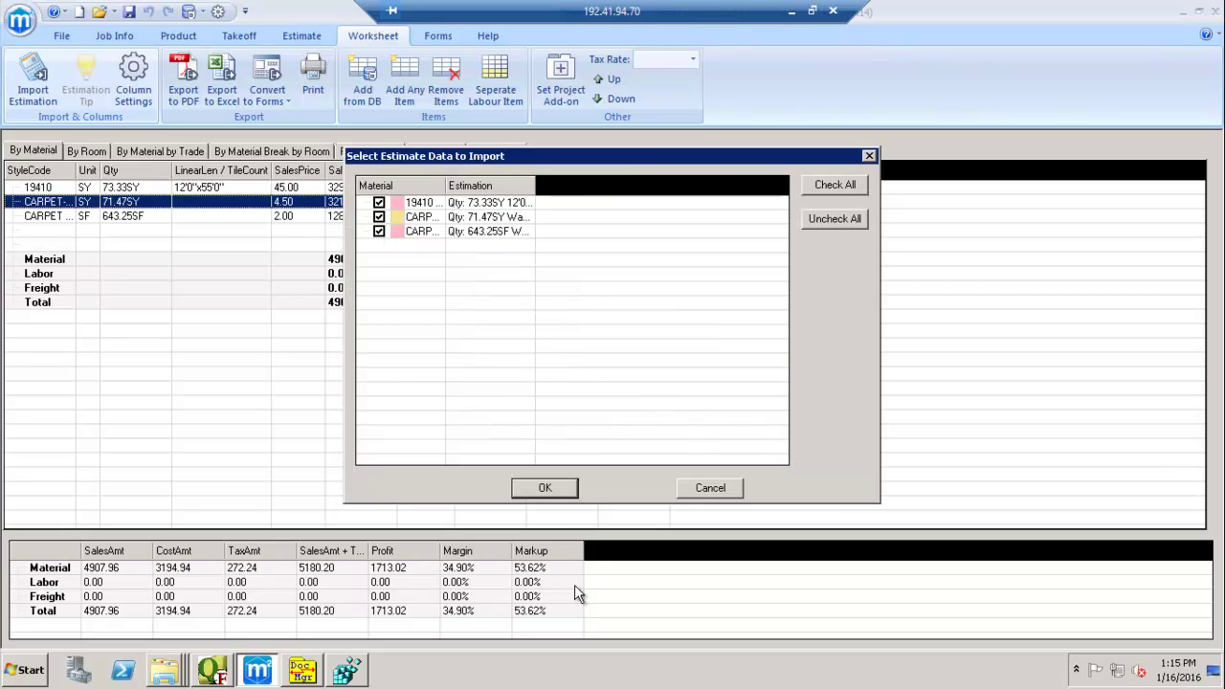
pyautogui.click(545, 488)
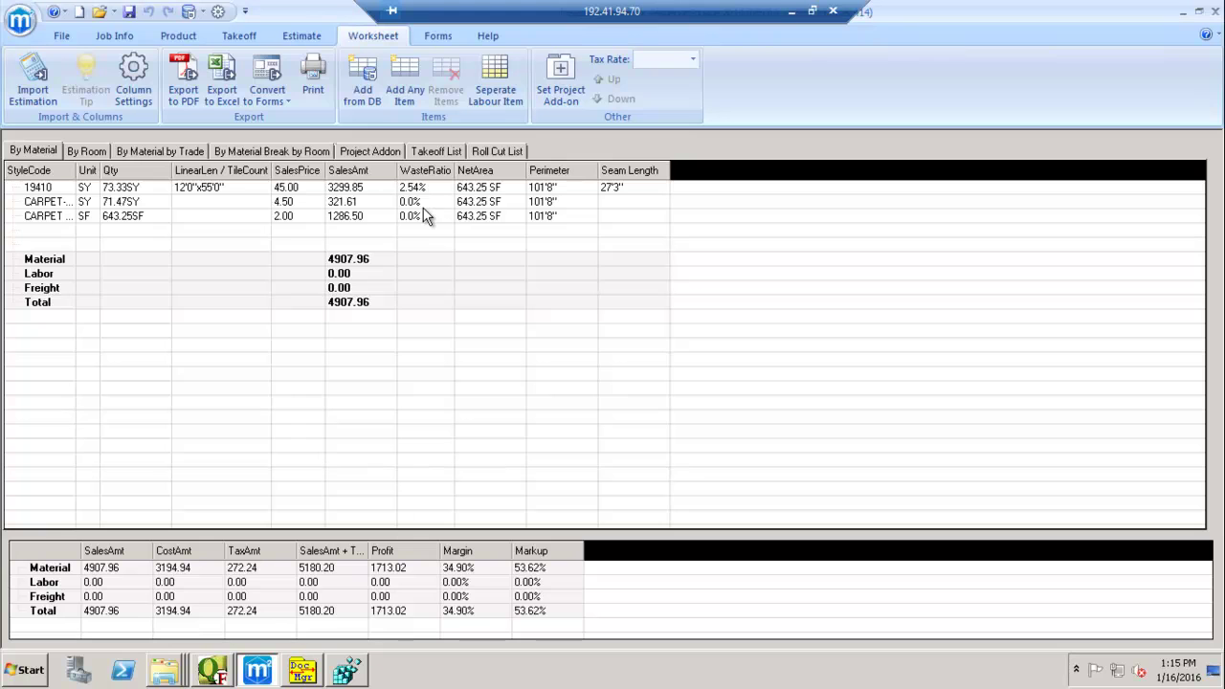
# Export the estimate as FSDE file Measure - 184_FSDE into the Qfloors Estimation folder.
pyautogui.click(61, 36)
pyautogui.moveTo(128, 270)
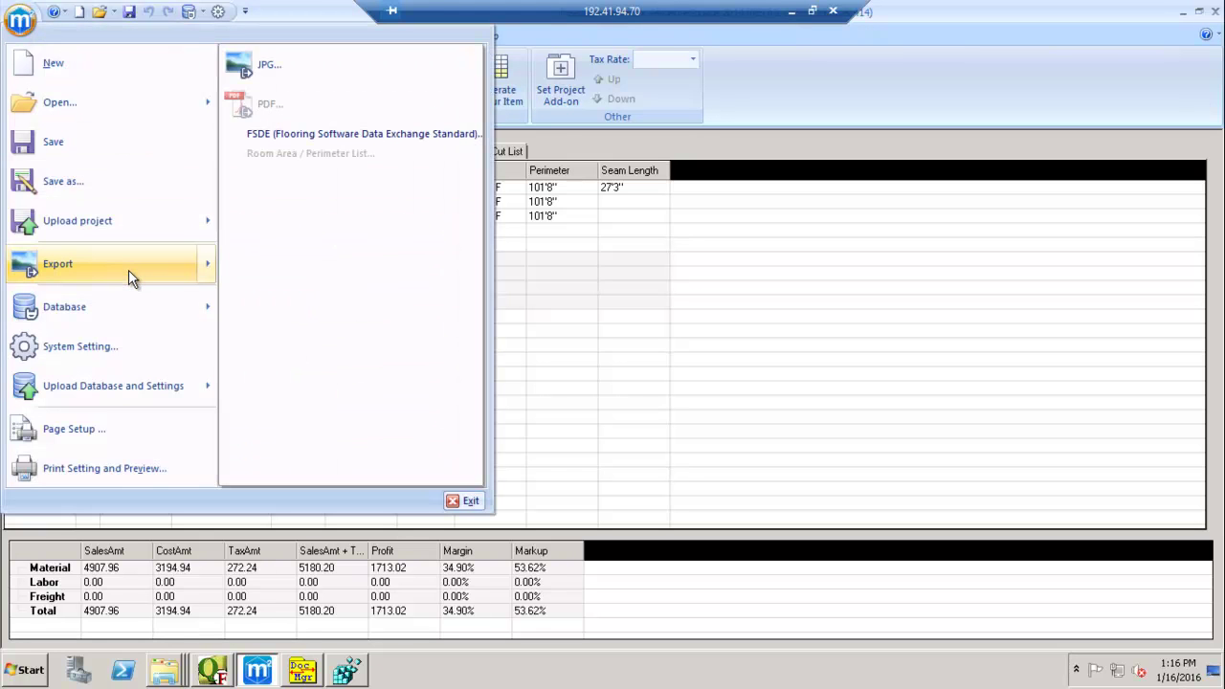
pyautogui.click(318, 134)
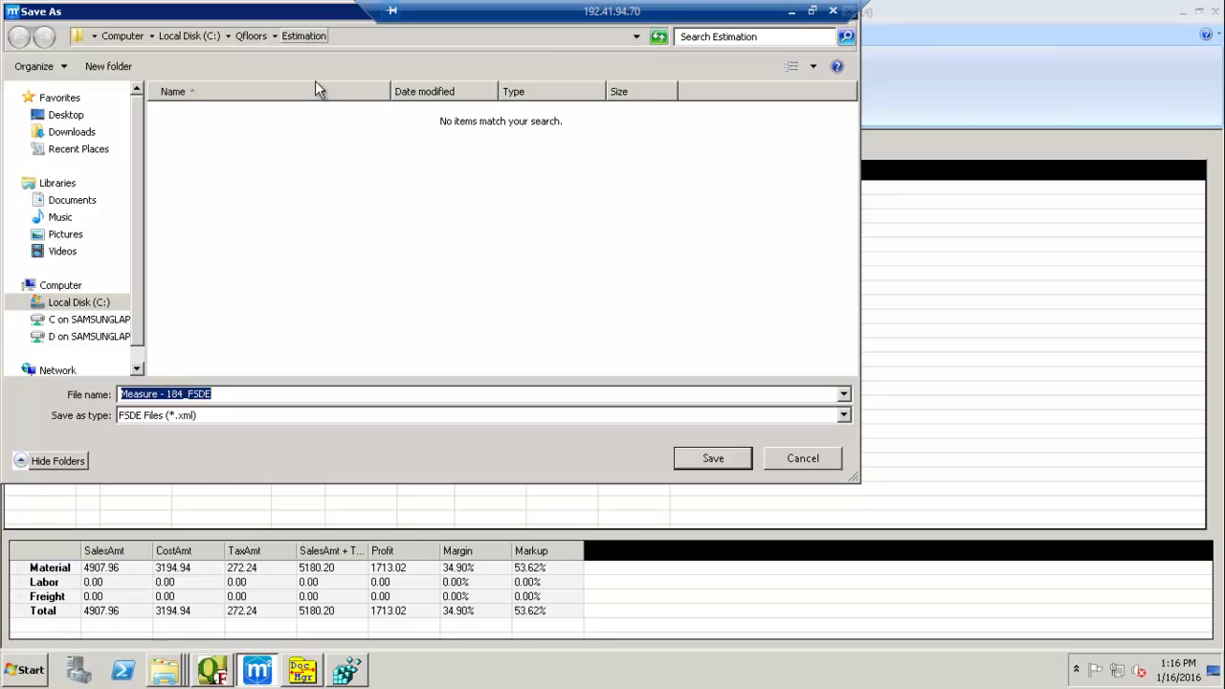
pyautogui.click(713, 459)
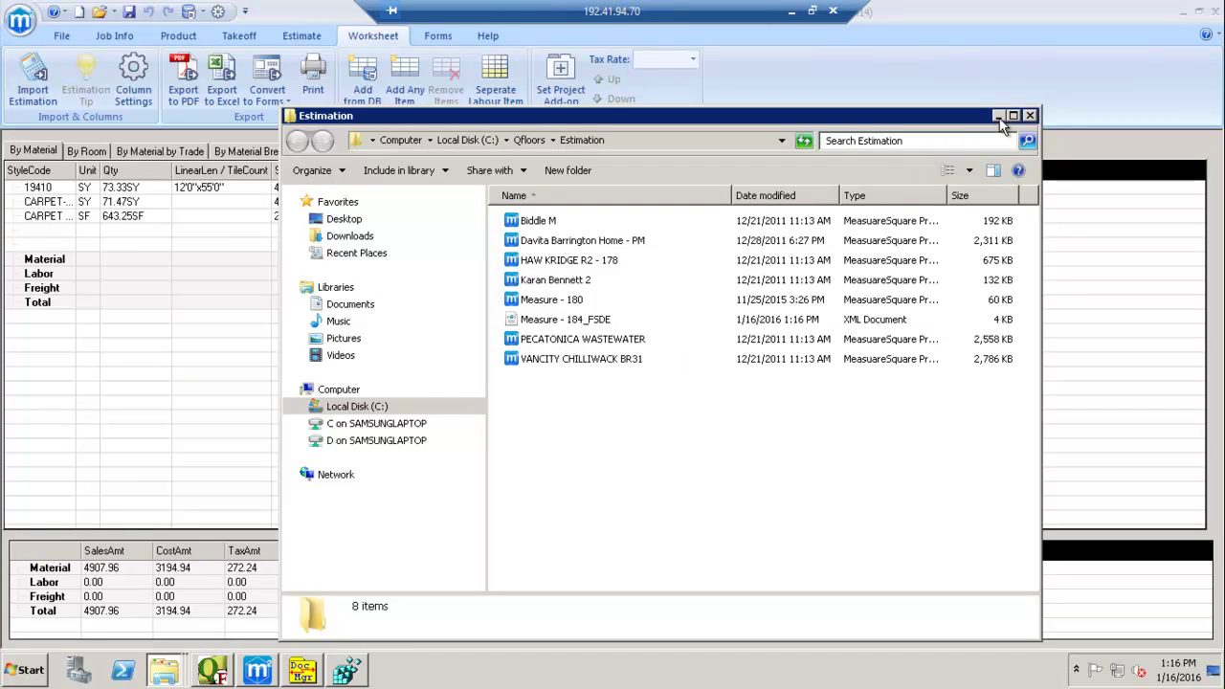
pyautogui.click(998, 115)
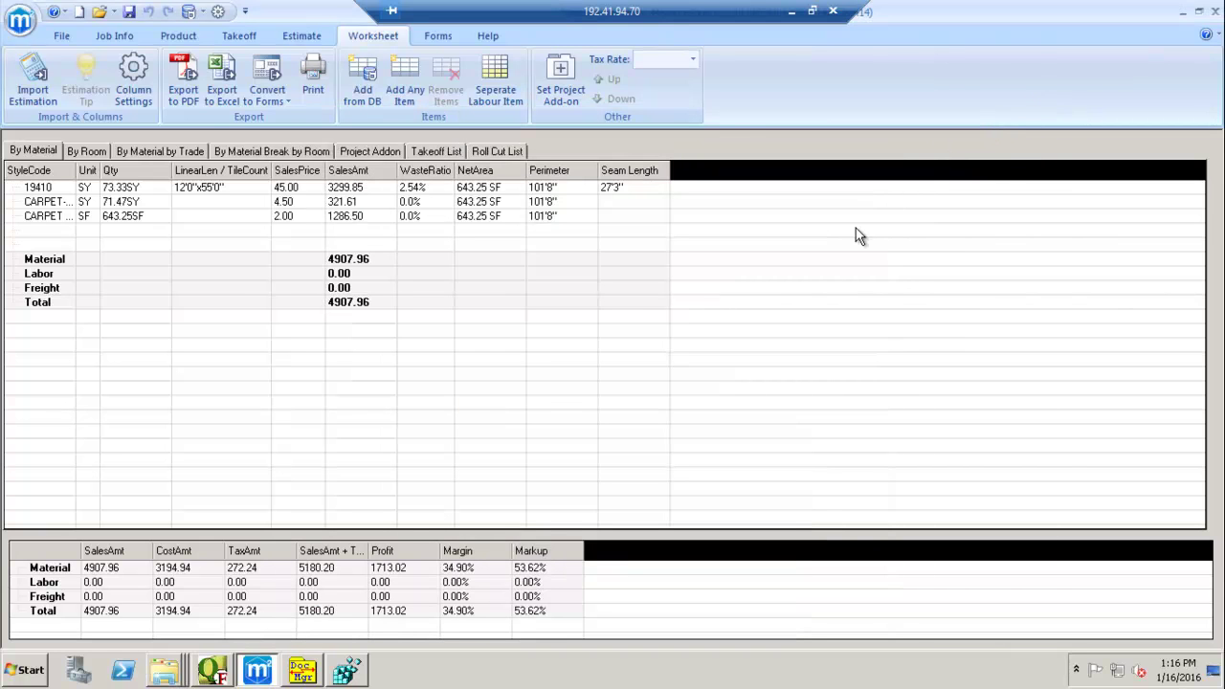
# Create a Main Store invoice with the customer's last name in Sold To and save it as a proposal.
pyautogui.click(215, 670)
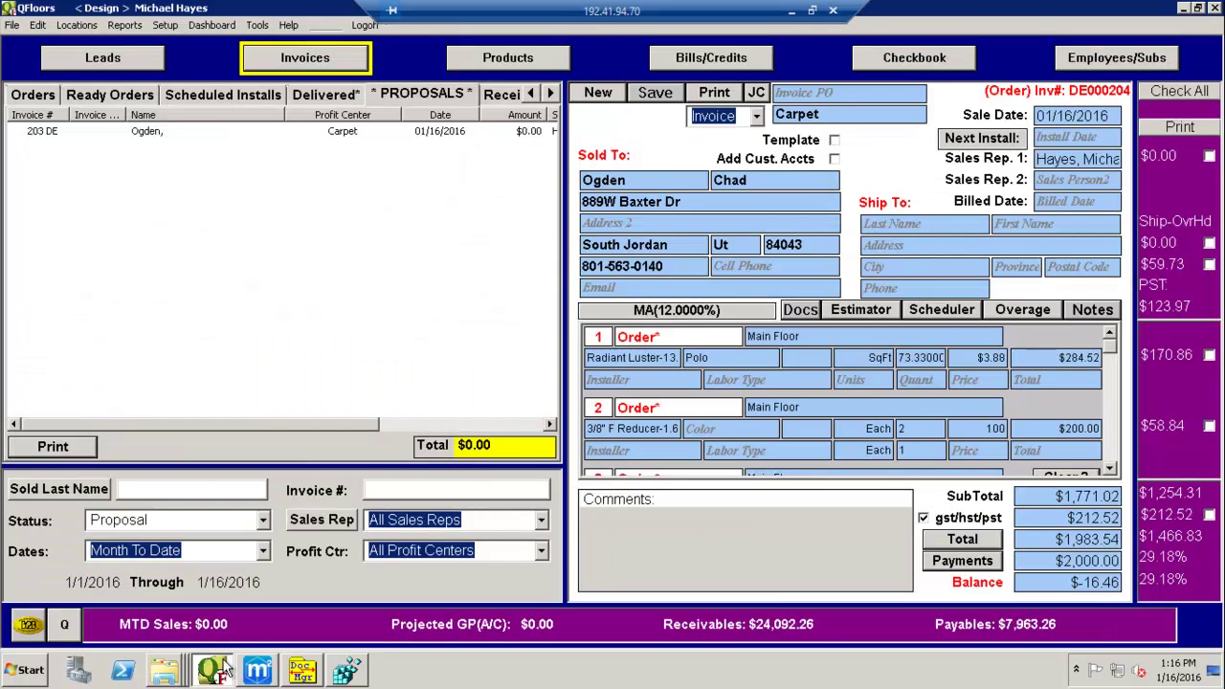
pyautogui.click(599, 96)
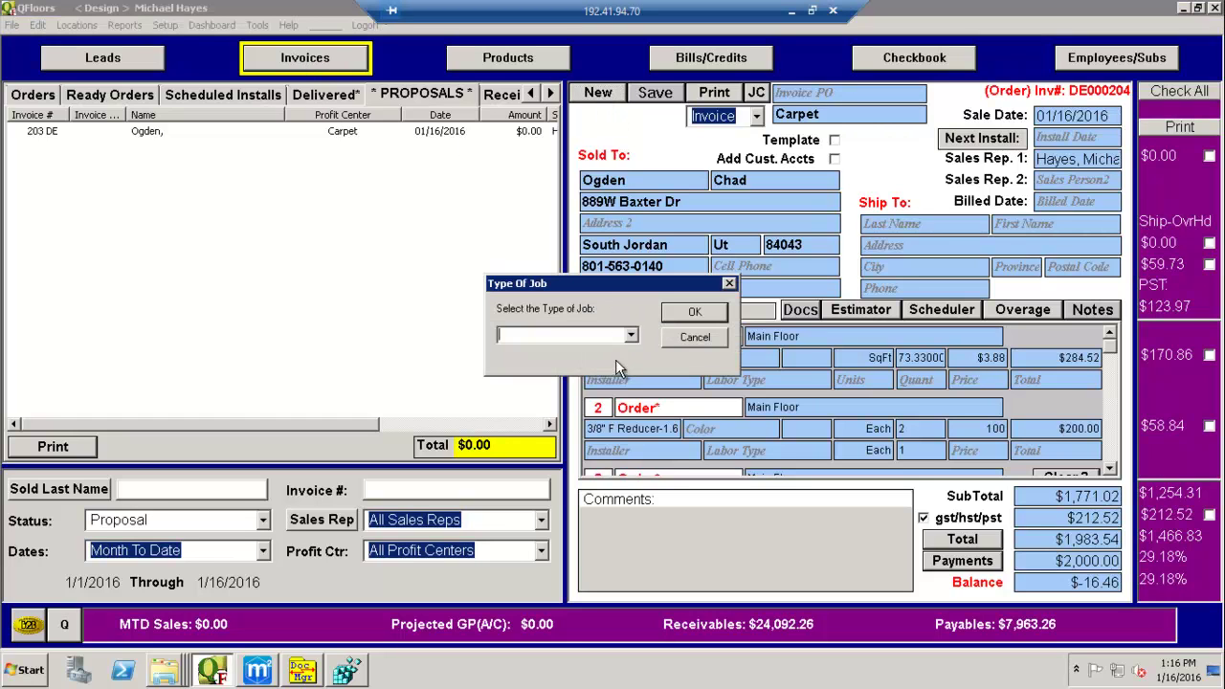
pyautogui.click(631, 335)
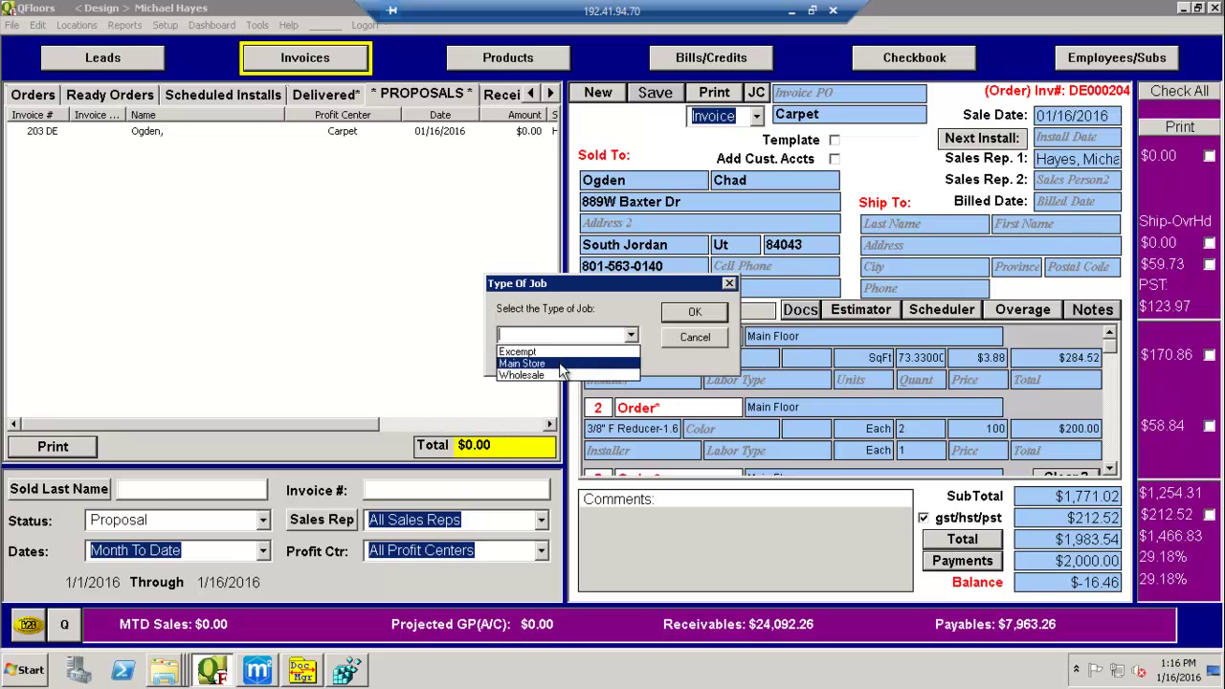
pyautogui.click(562, 364)
pyautogui.click(679, 314)
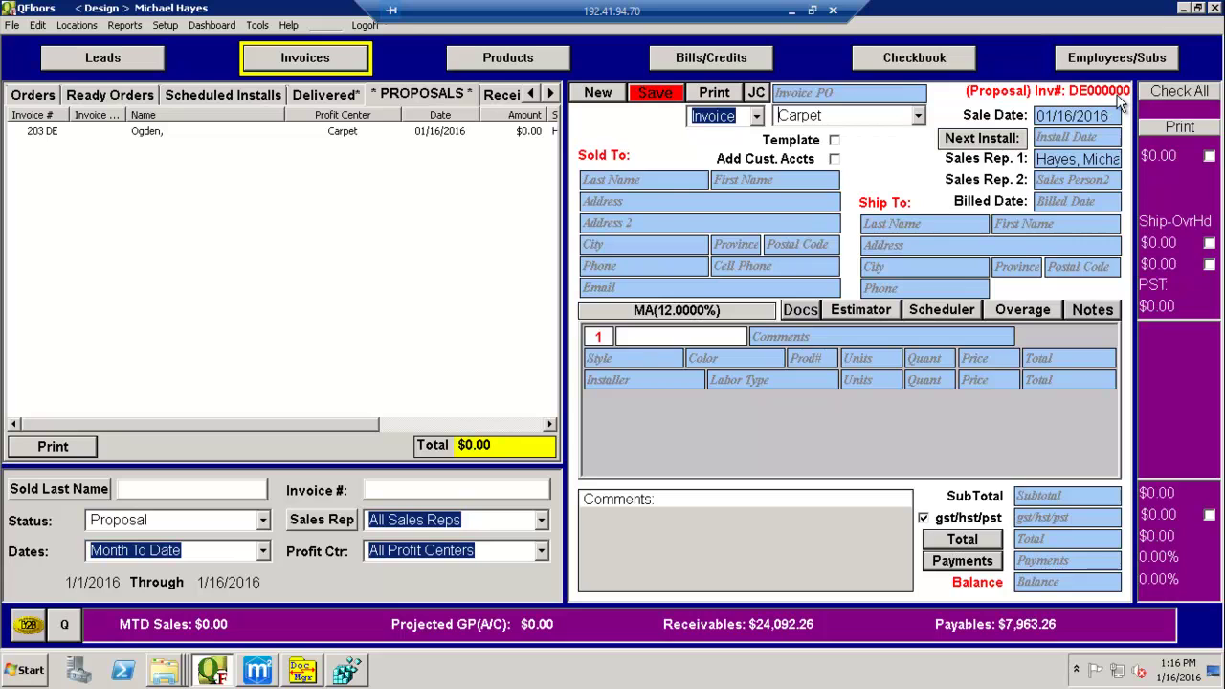
pyautogui.click(658, 184)
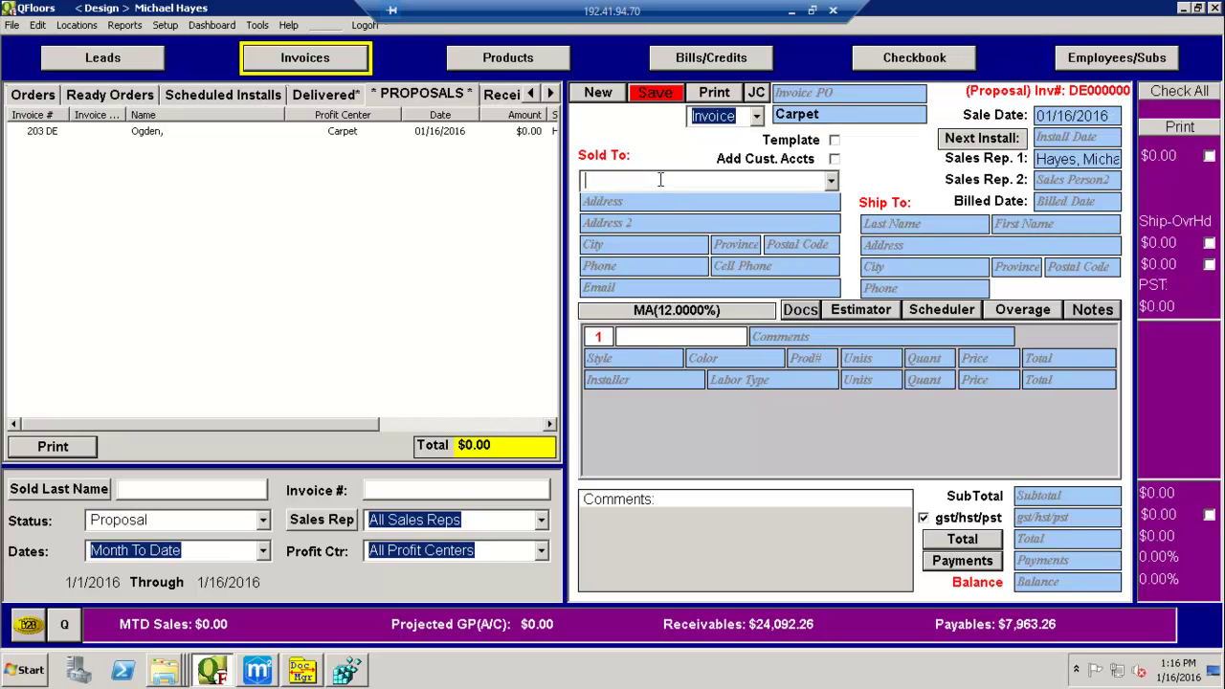
pyautogui.write('Ogden')
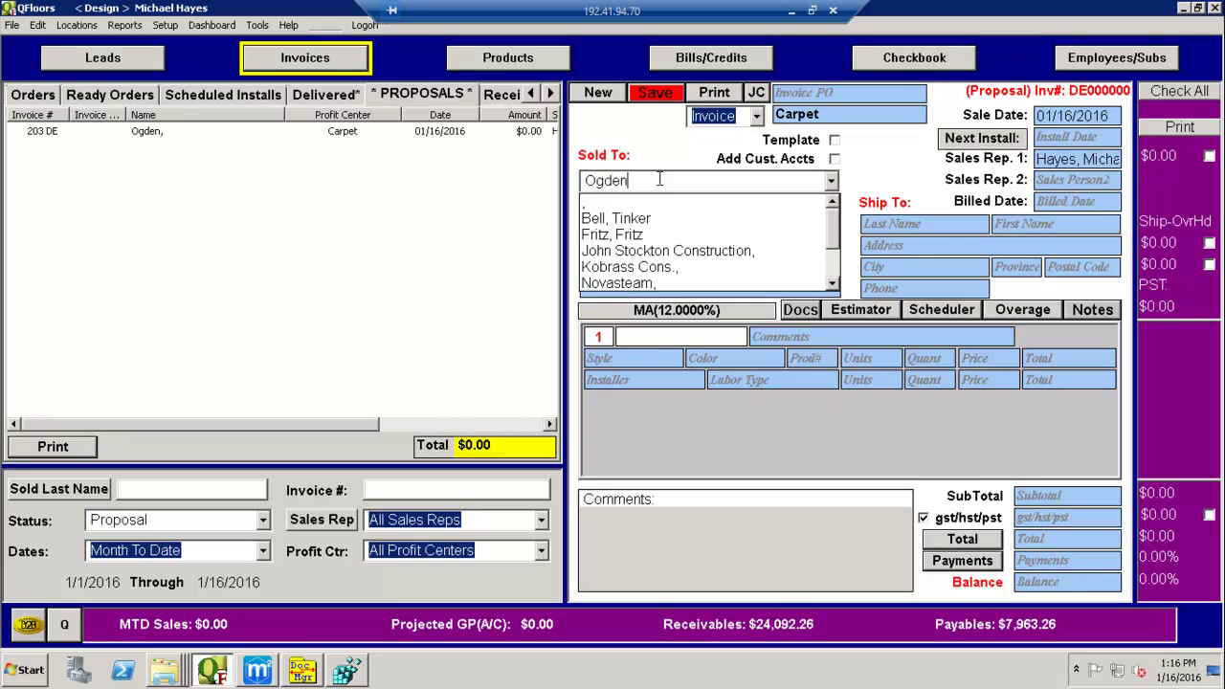
pyautogui.press('Tab')
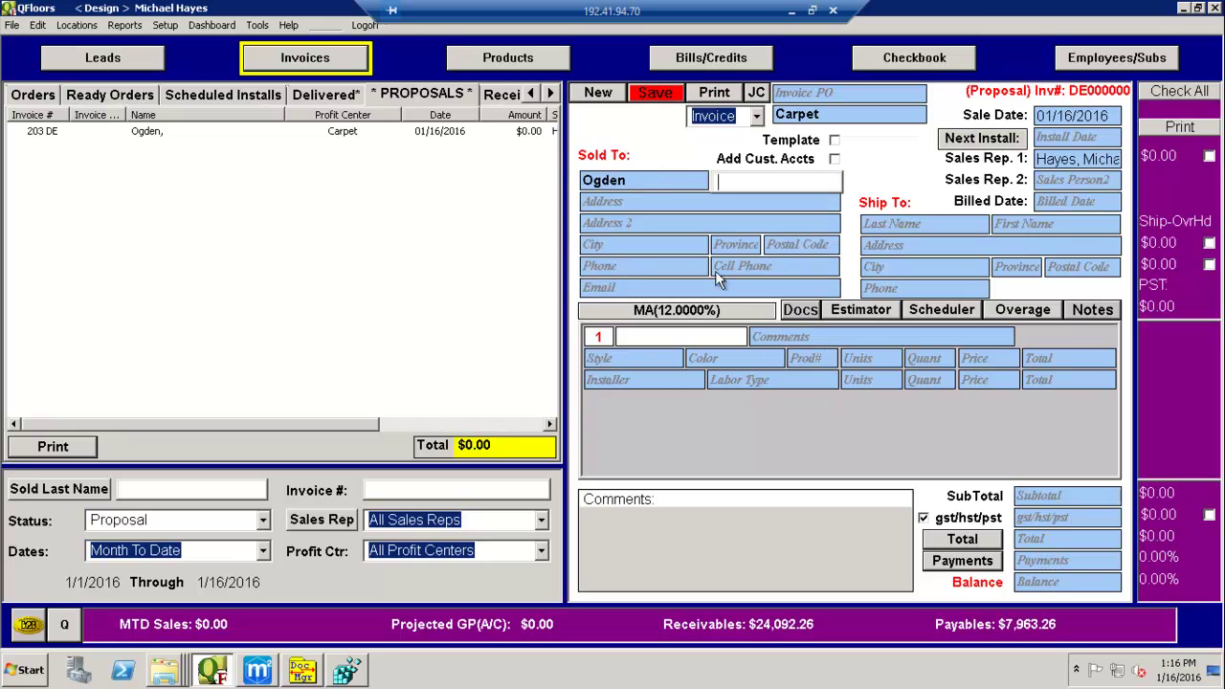
pyautogui.click(661, 93)
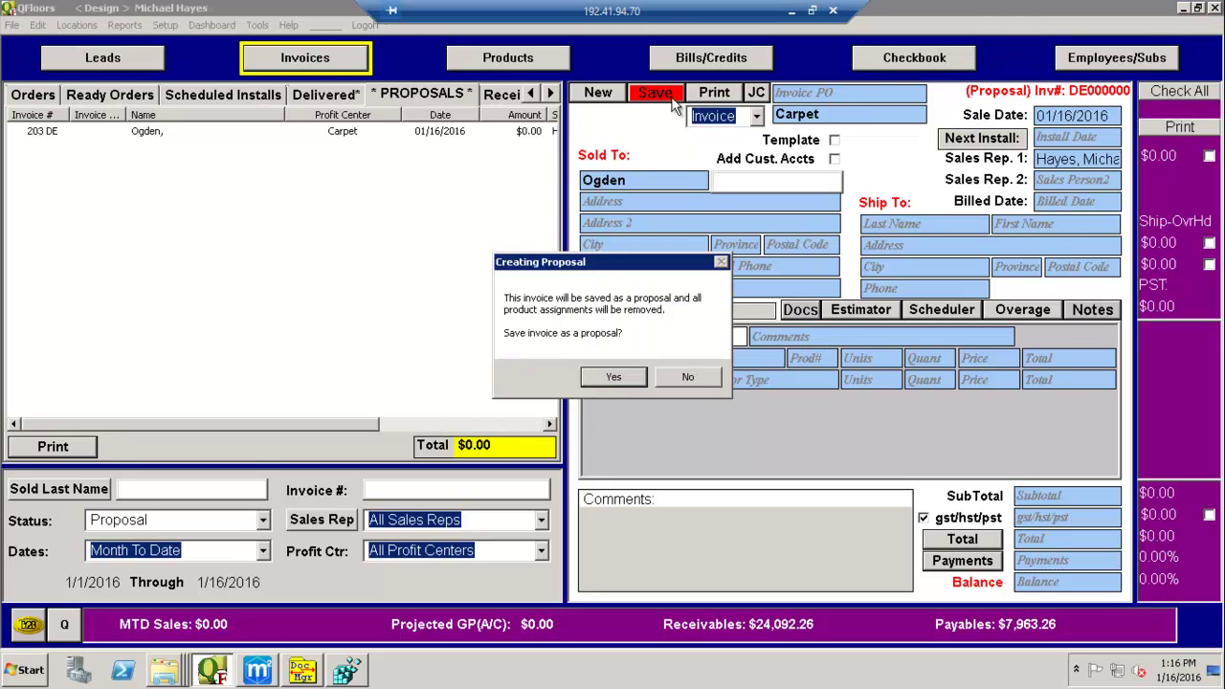
pyautogui.click(612, 379)
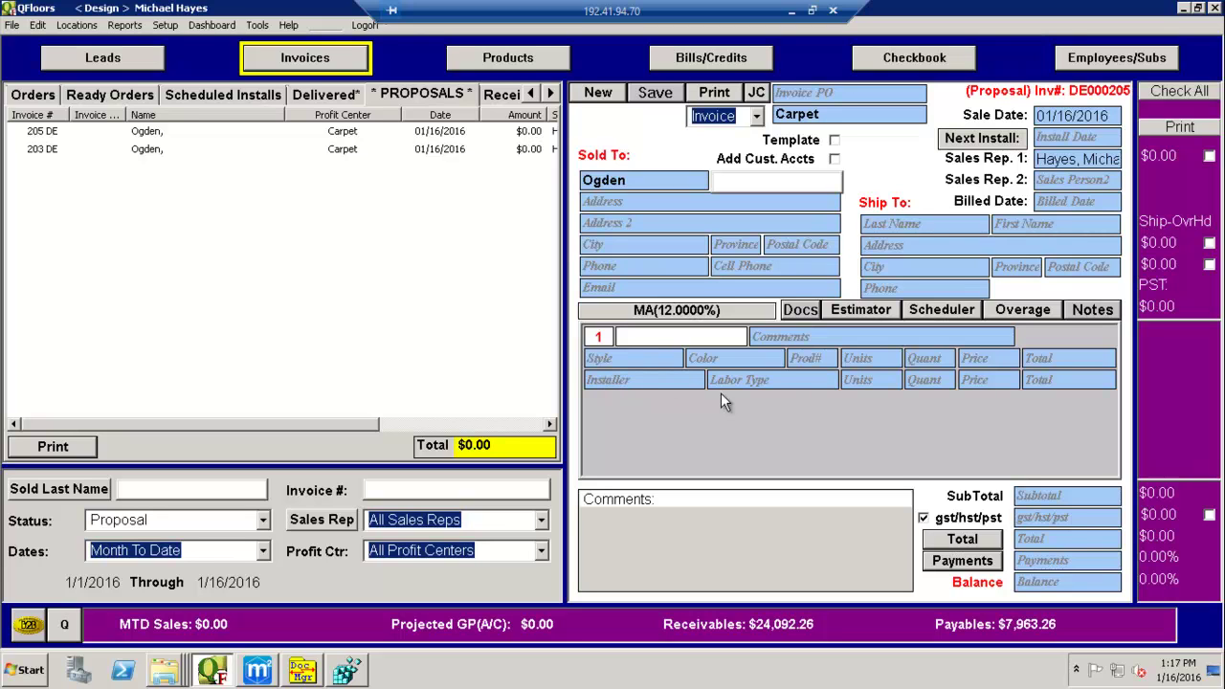
# Open the Estimator, declining MeasureSquare selection and permanently disabling the MeasureSquare connection.
pyautogui.click(874, 320)
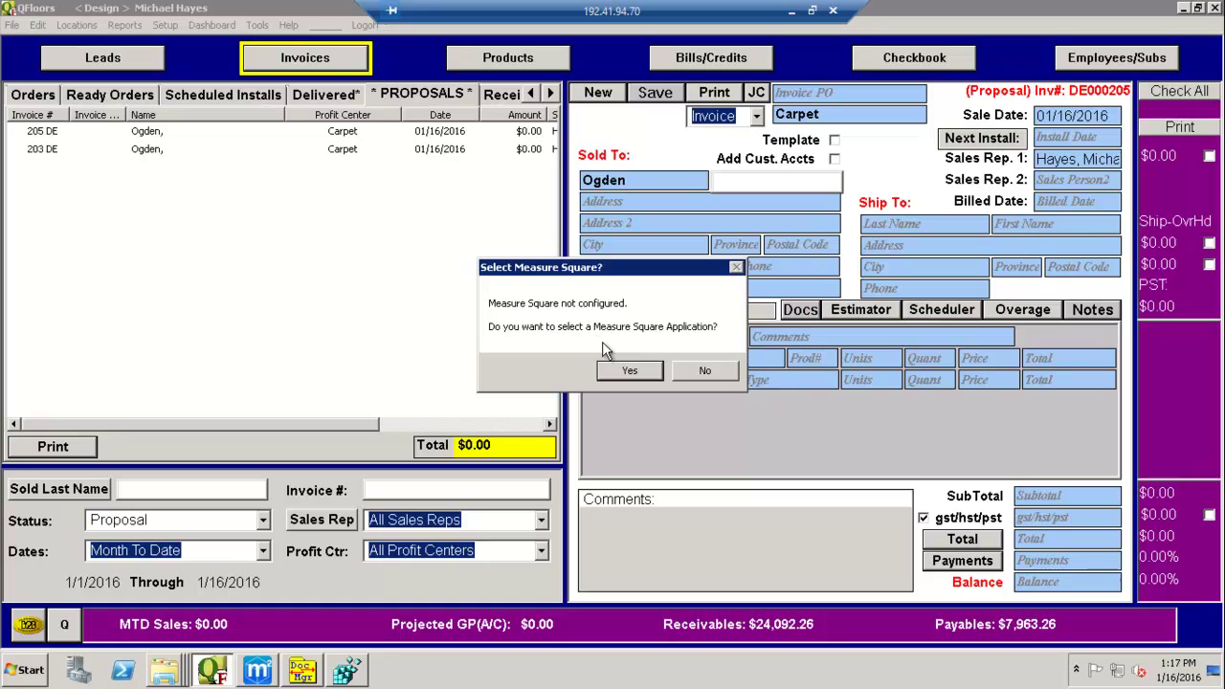
pyautogui.click(720, 371)
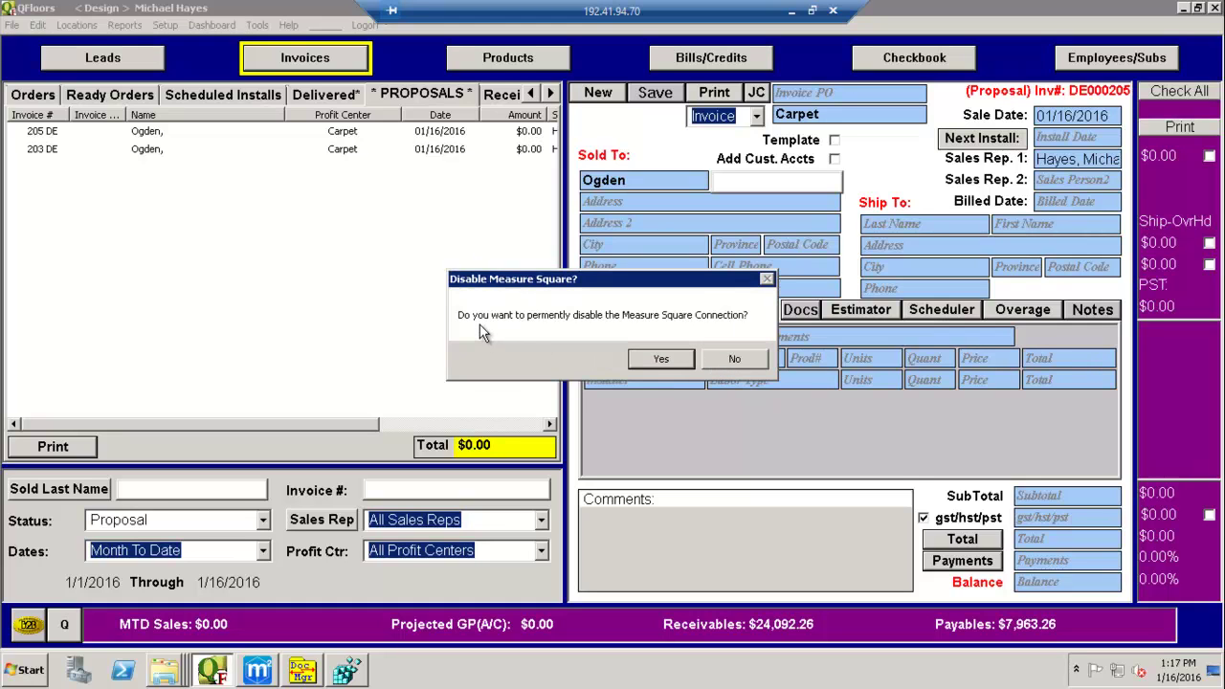
pyautogui.click(662, 359)
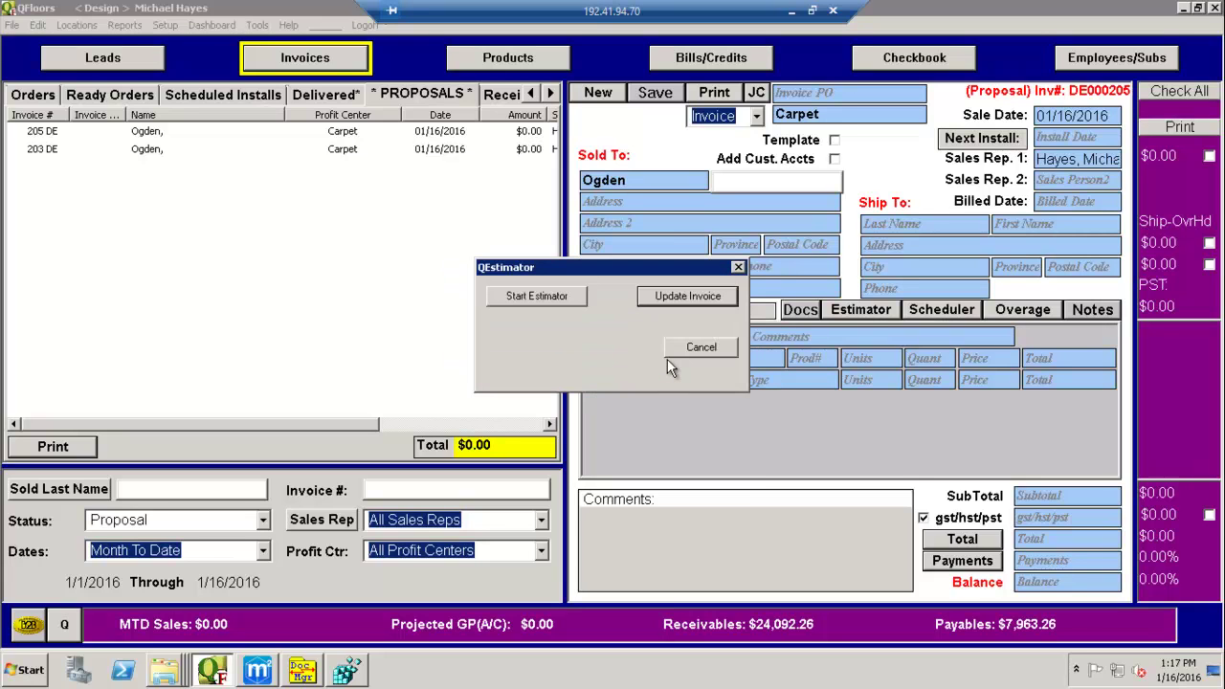
# Import Measure - 184_FSDE from the Qfloors Estimation folder and update customer details from it.
pyautogui.click(686, 295)
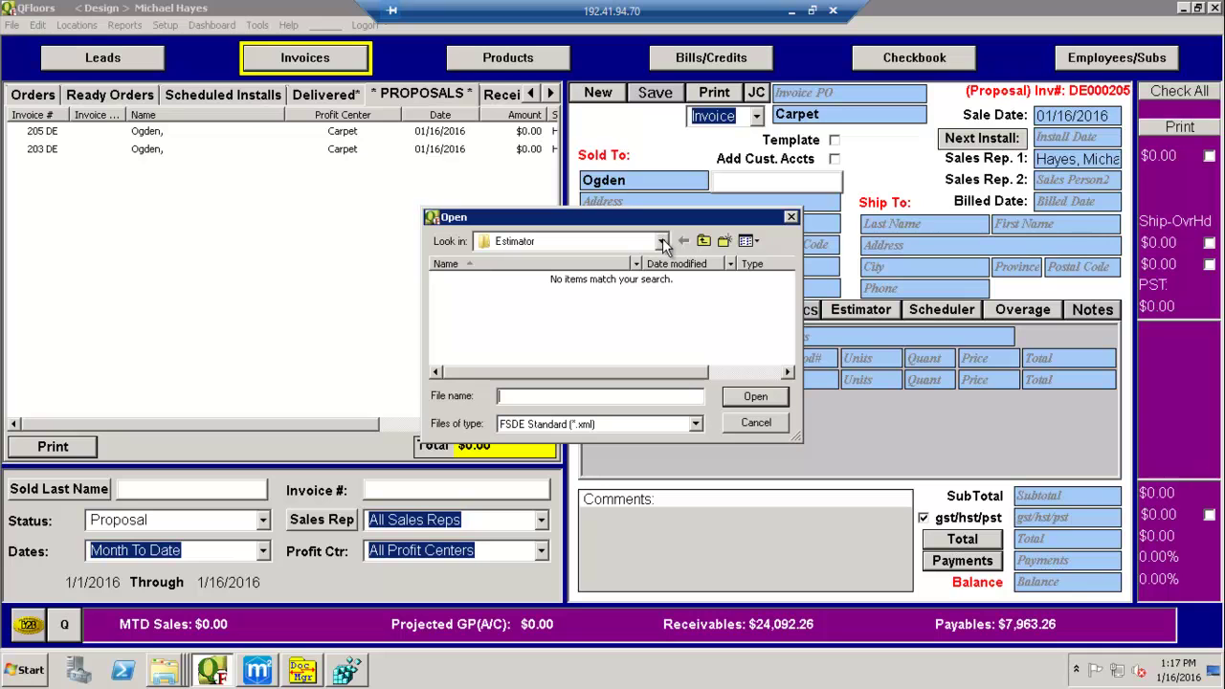
pyautogui.click(663, 243)
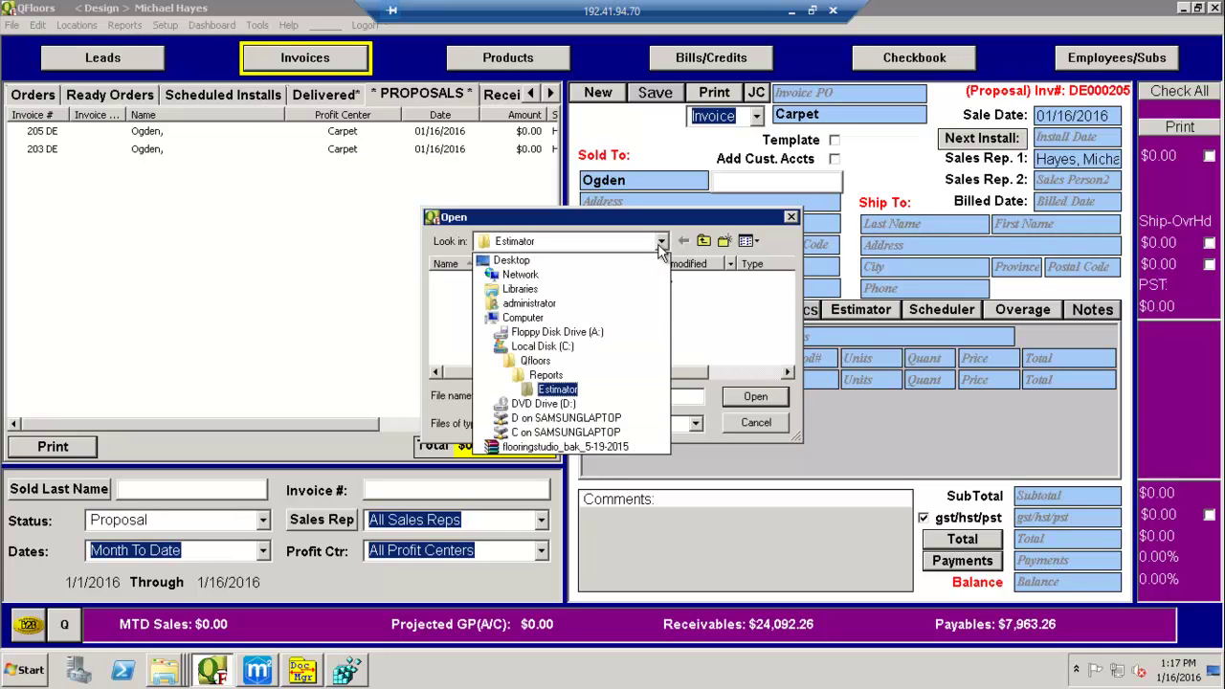
pyautogui.click(541, 360)
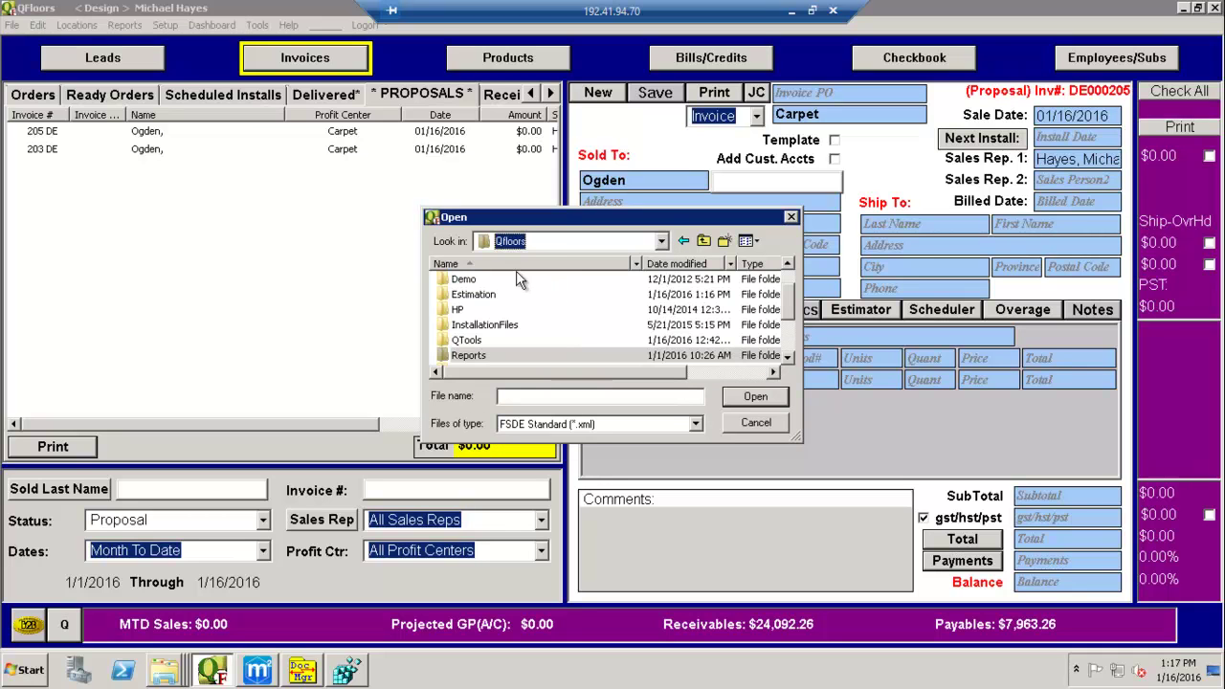
pyautogui.doubleClick(500, 295)
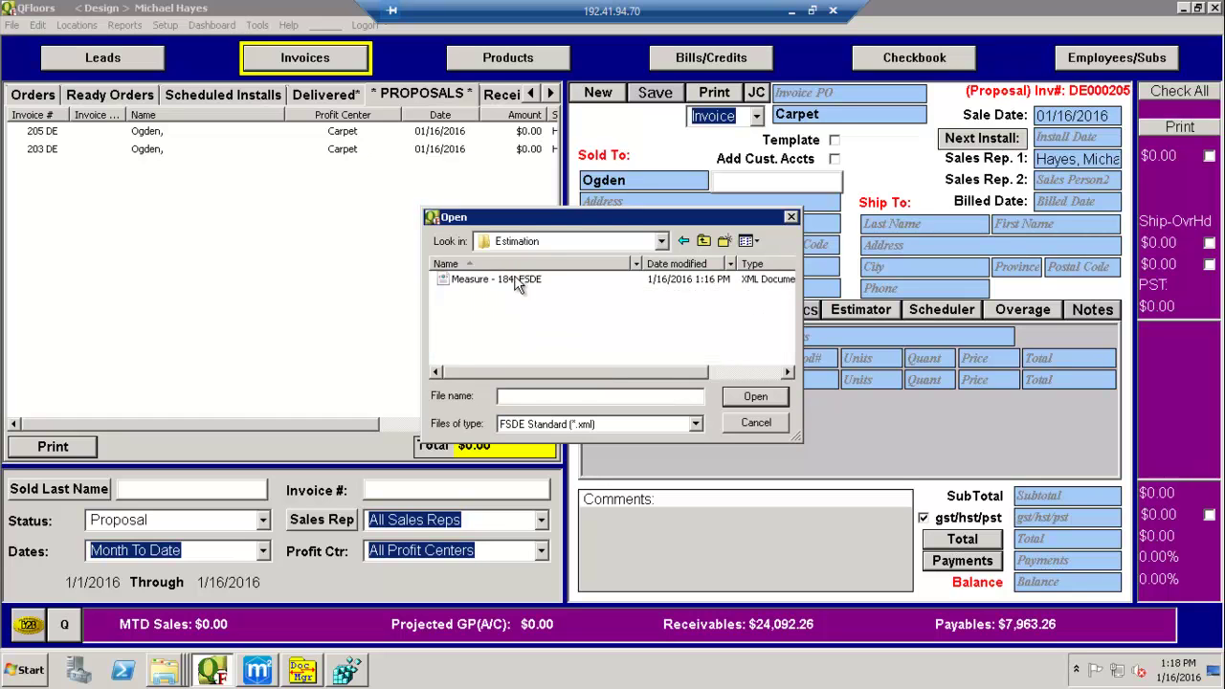
pyautogui.doubleClick(515, 277)
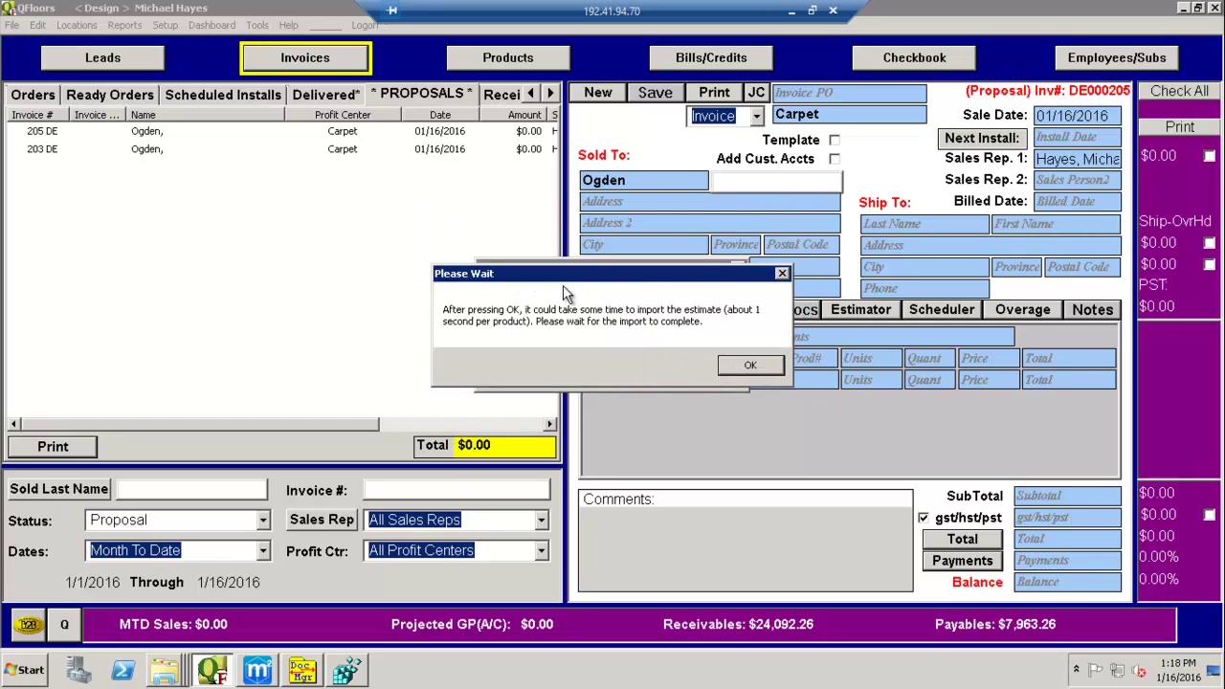
pyautogui.click(751, 366)
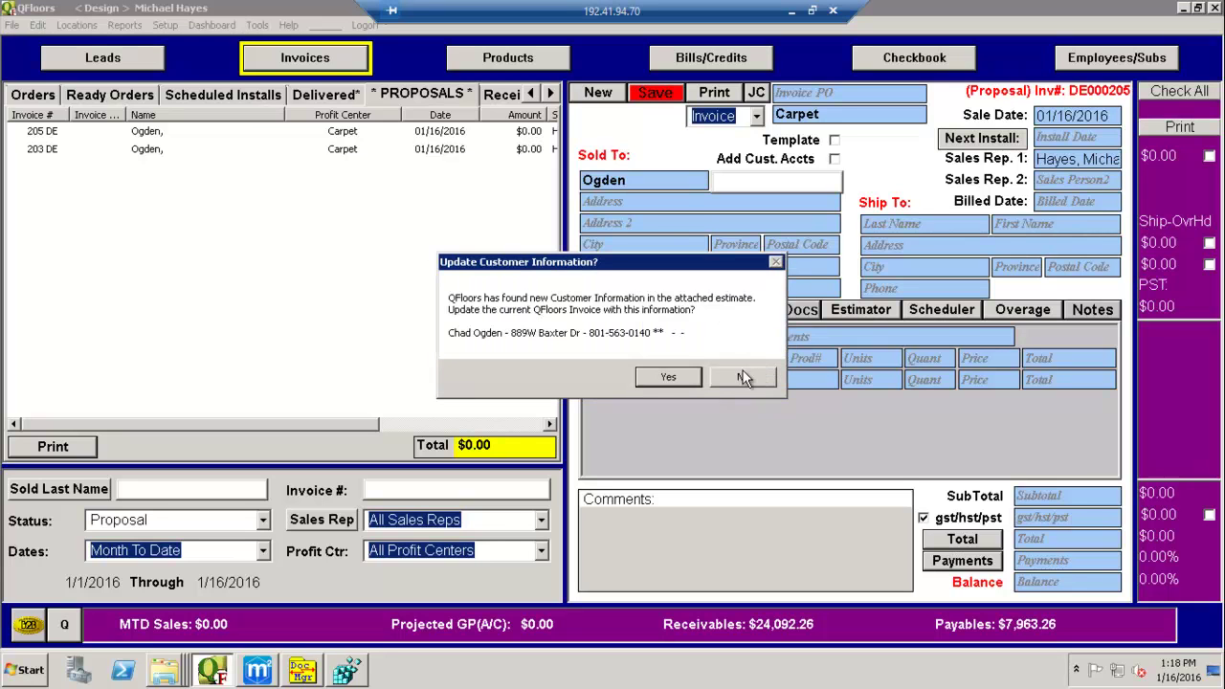
pyautogui.moveTo(566, 257); pyautogui.dragTo(369, 242)
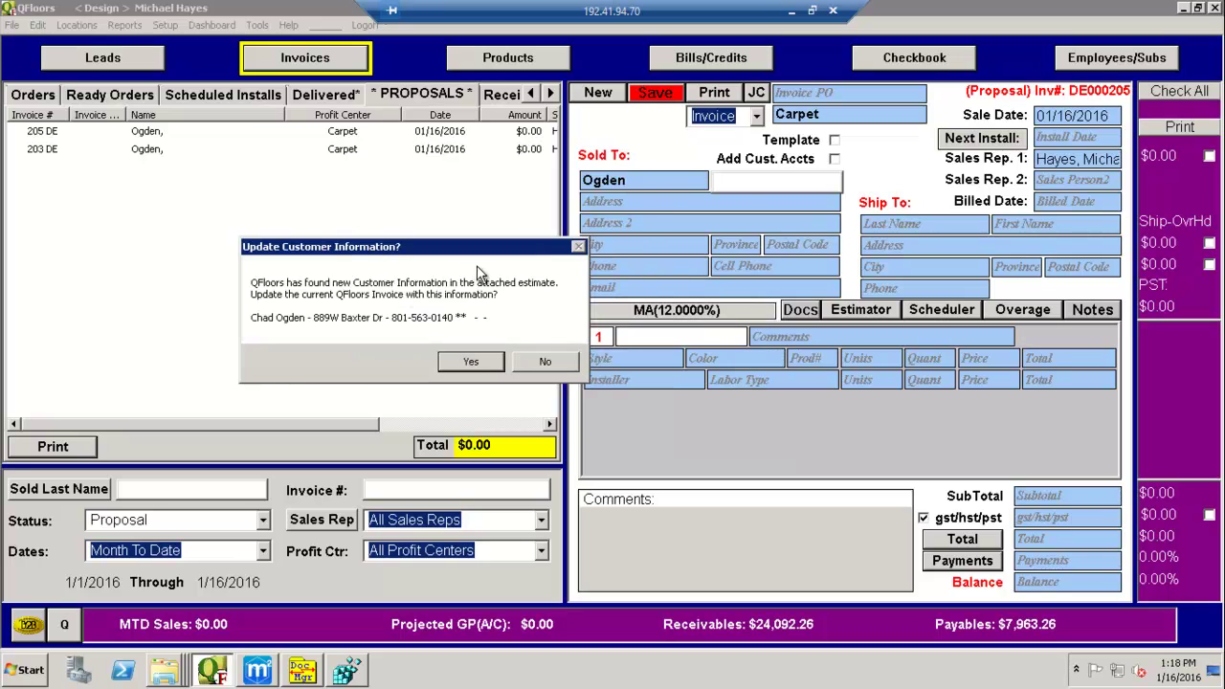
pyautogui.click(471, 365)
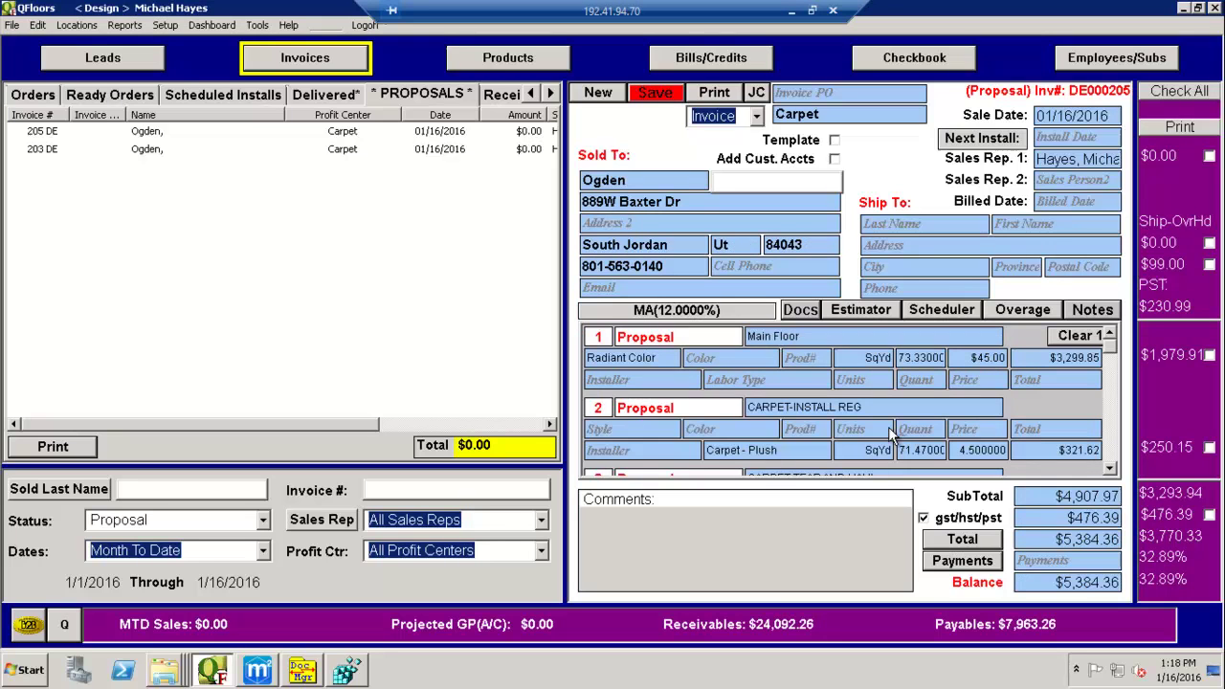
pyautogui.click(1109, 469)
pyautogui.click(1109, 469)
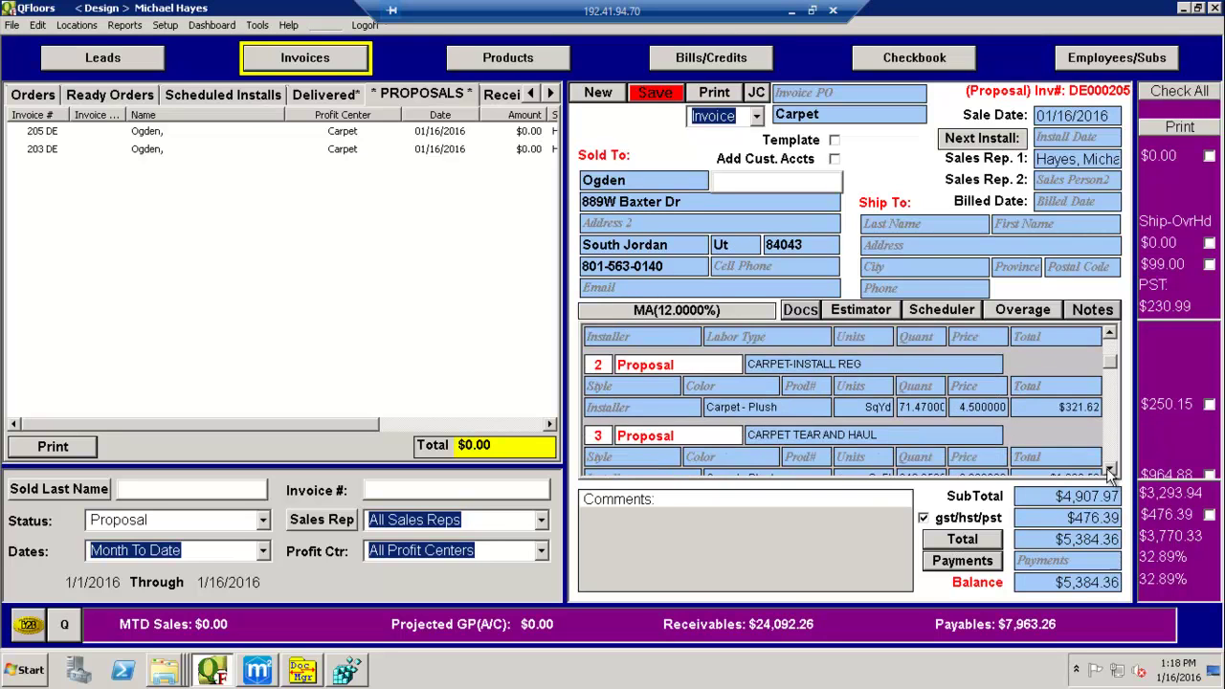
pyautogui.click(1109, 333)
pyautogui.click(1109, 333)
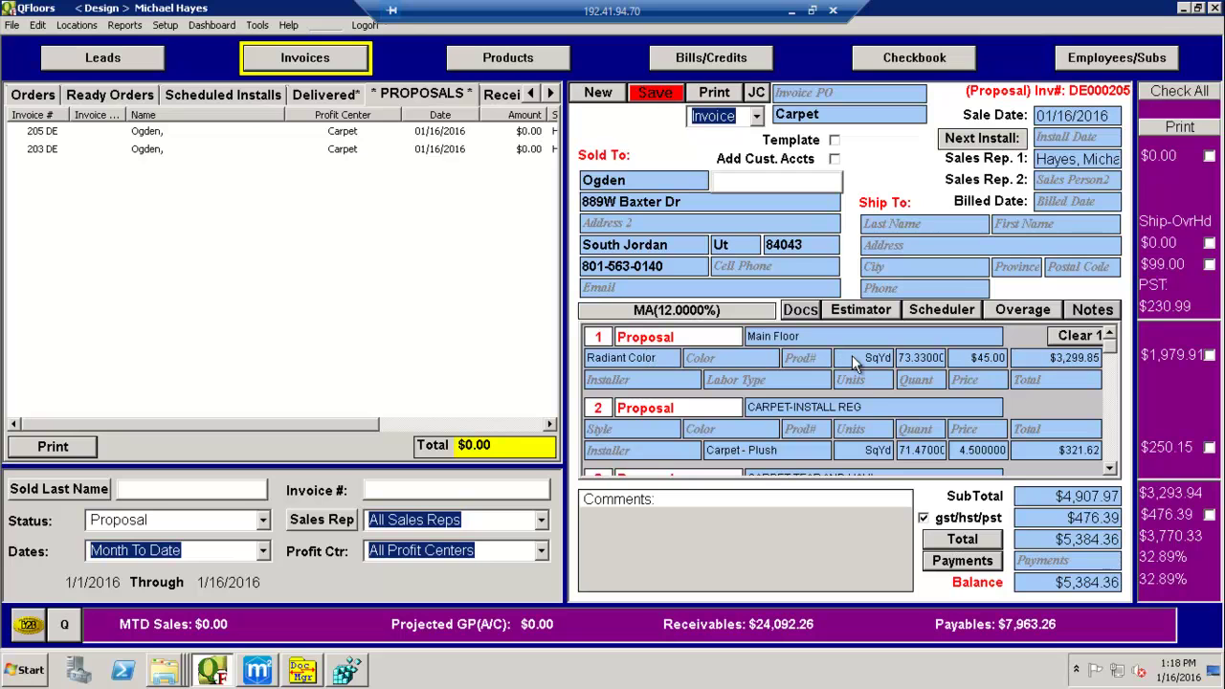
pyautogui.click(1110, 469)
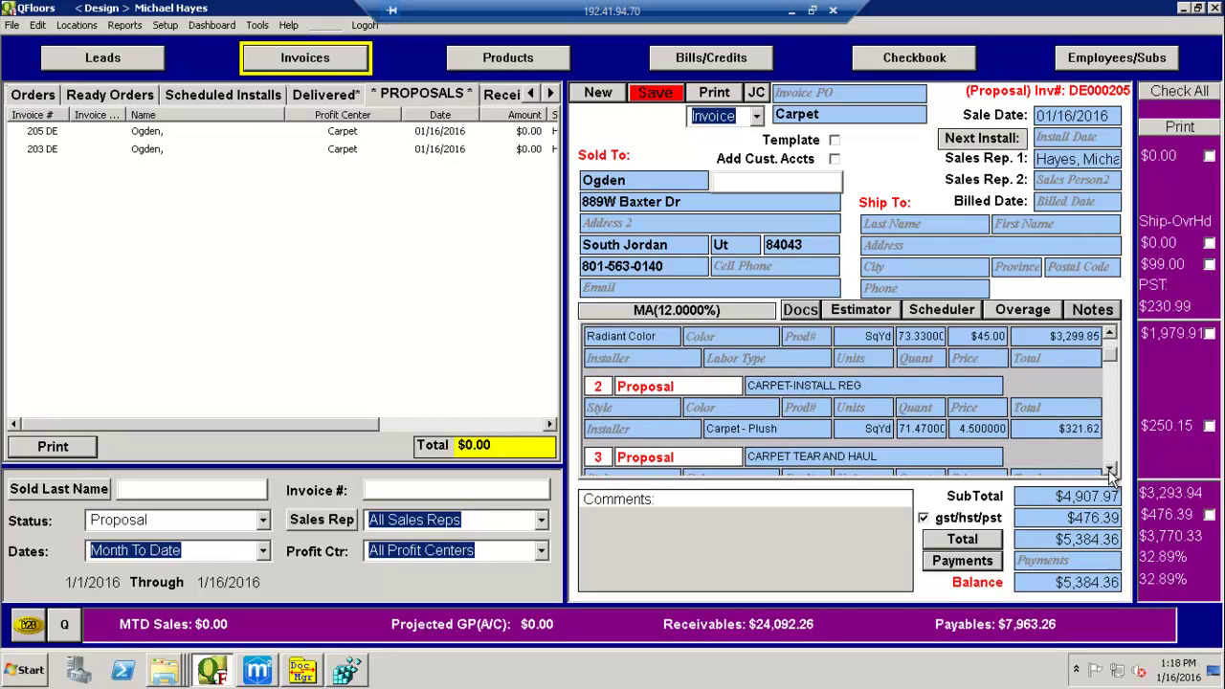
pyautogui.click(1110, 470)
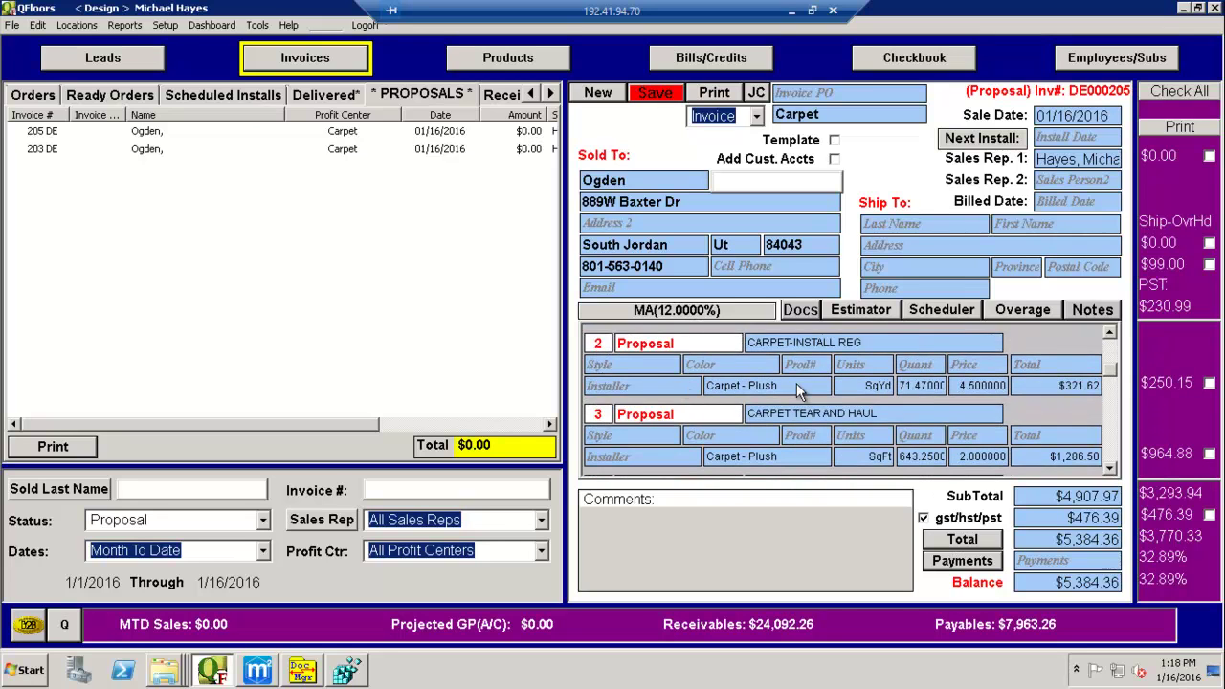
pyautogui.click(1111, 334)
pyautogui.click(1110, 333)
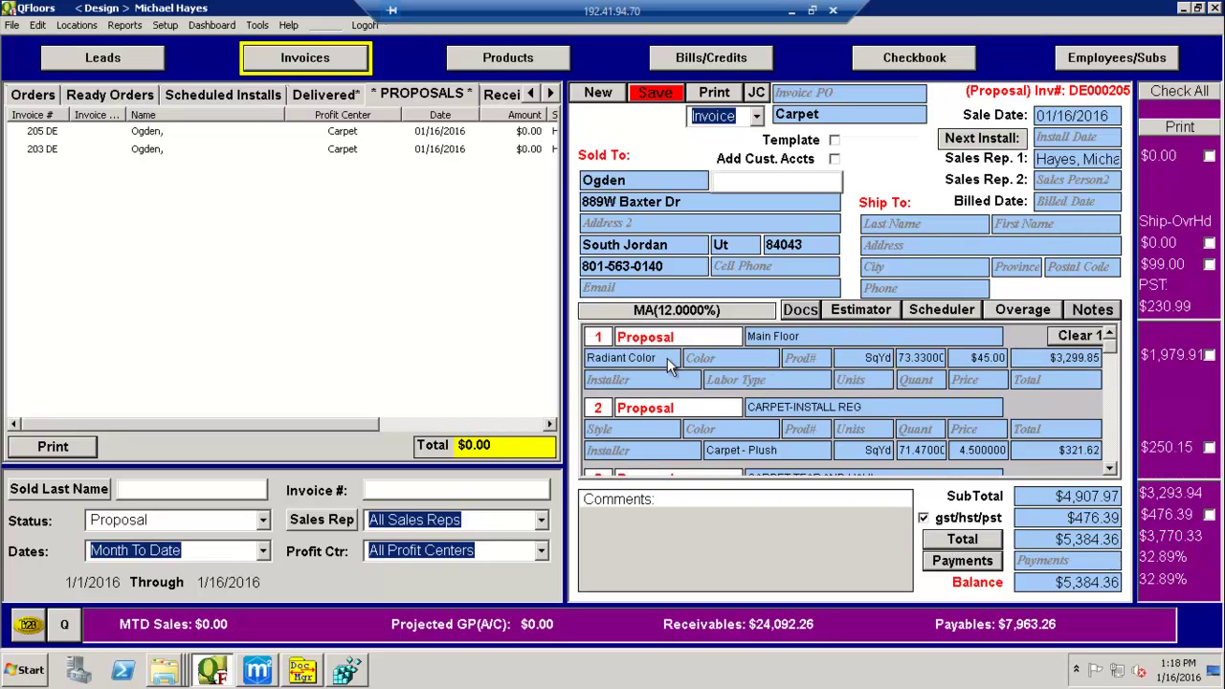
# Save the $5,384.36 proposal without adding the customer to contacts.
pyautogui.click(660, 93)
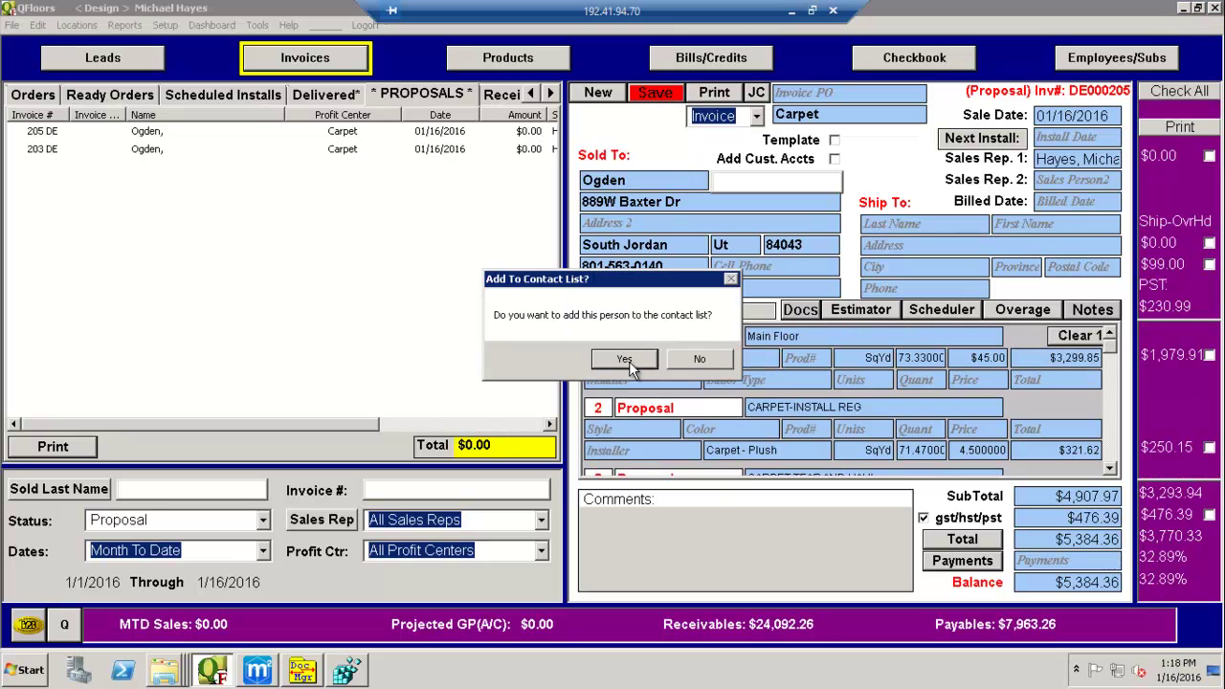
pyautogui.click(702, 358)
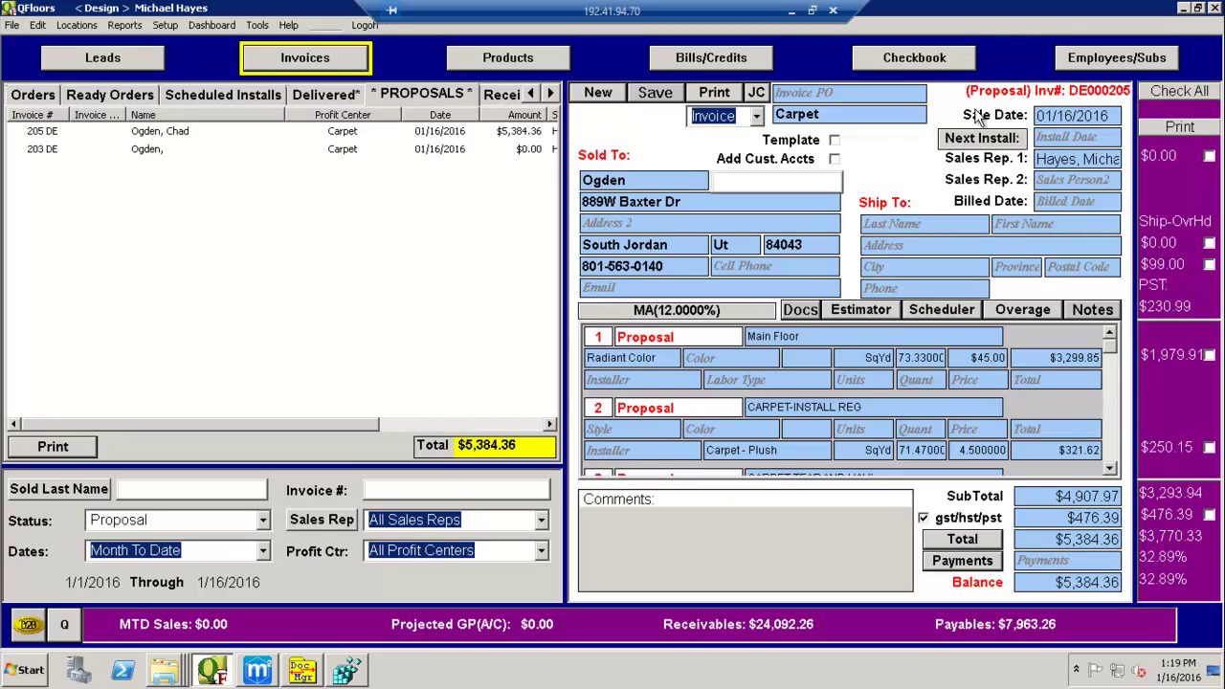
# Try changing line 1's product to Radiant Luster-13.12, then reselect the saved invoice in the proposals list.
pyautogui.click(661, 356)
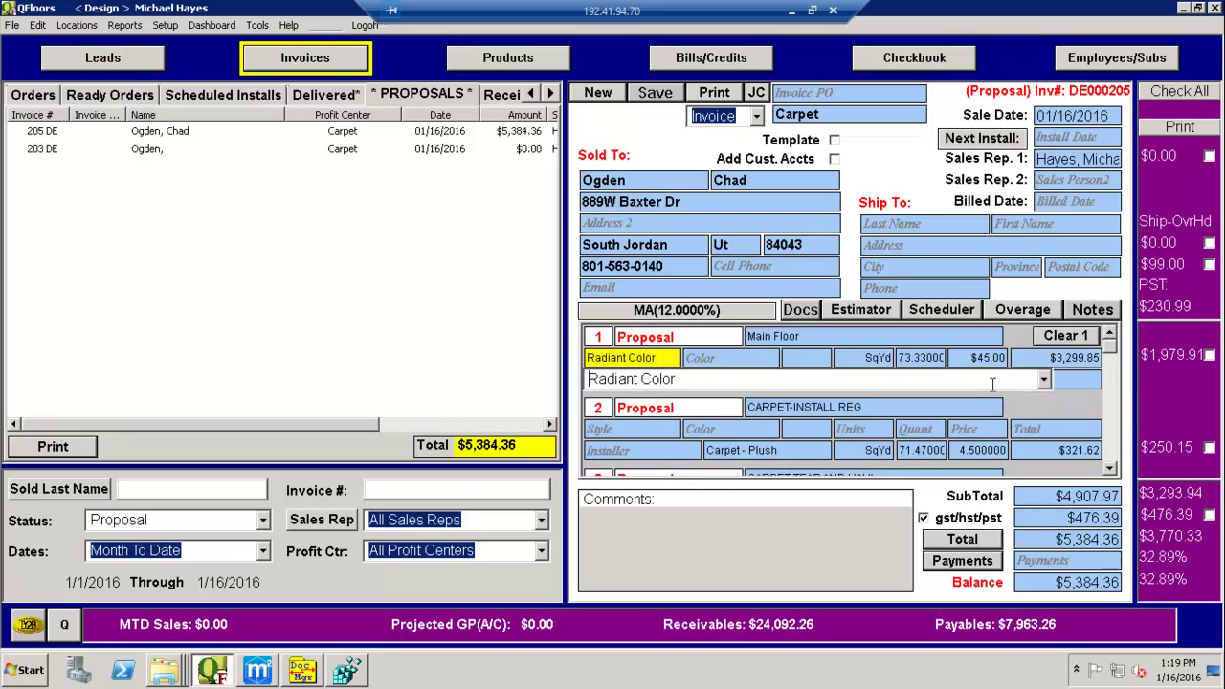
pyautogui.click(1044, 381)
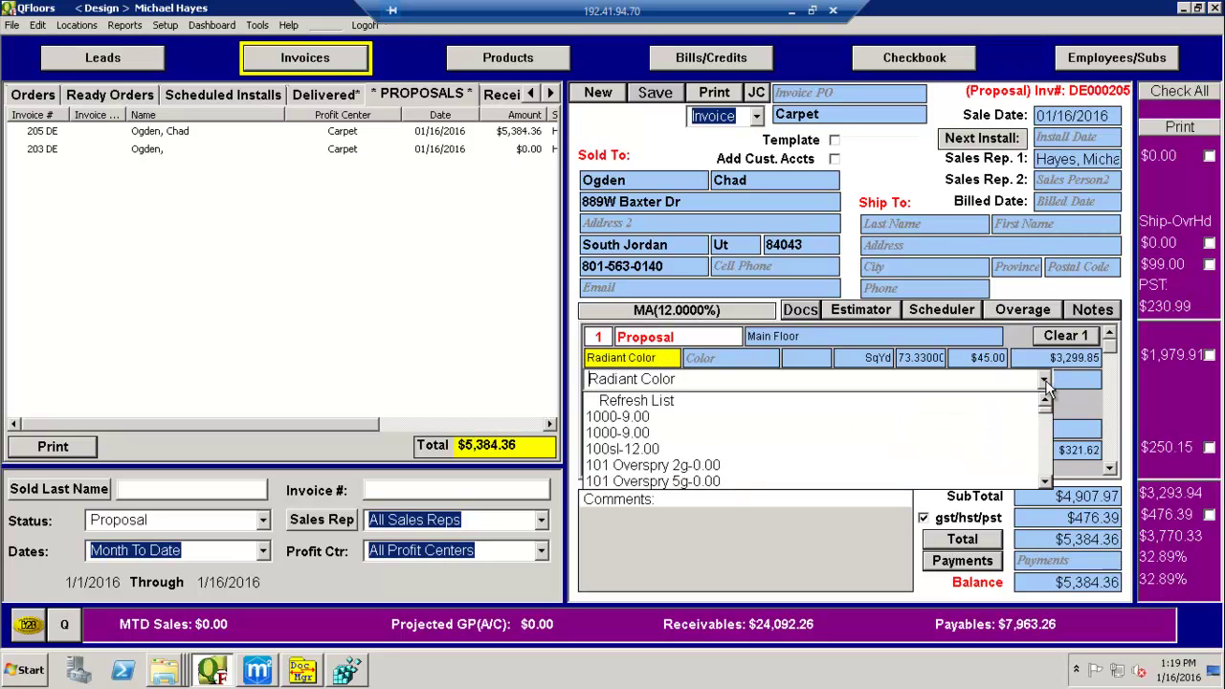
pyautogui.write('r')
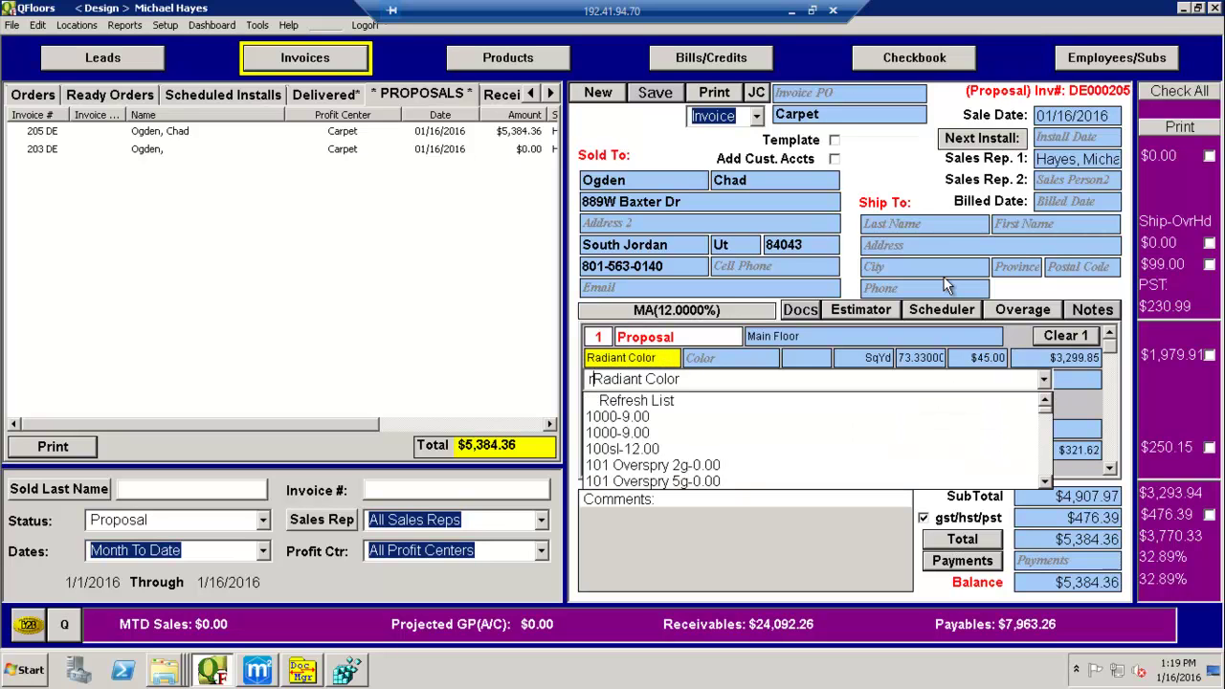
pyautogui.press('Delete')
pyautogui.press('Delete')
pyautogui.press('Delete')
pyautogui.press('Delete')
pyautogui.press('Delete')
pyautogui.press('Delete')
pyautogui.press('Delete')
pyautogui.press('Delete')
pyautogui.press('Delete')
pyautogui.press('Delete')
pyautogui.press('Delete')
pyautogui.press('Delete')
pyautogui.press('Delete')
pyautogui.press('BackSpace')
pyautogui.write('Rad')
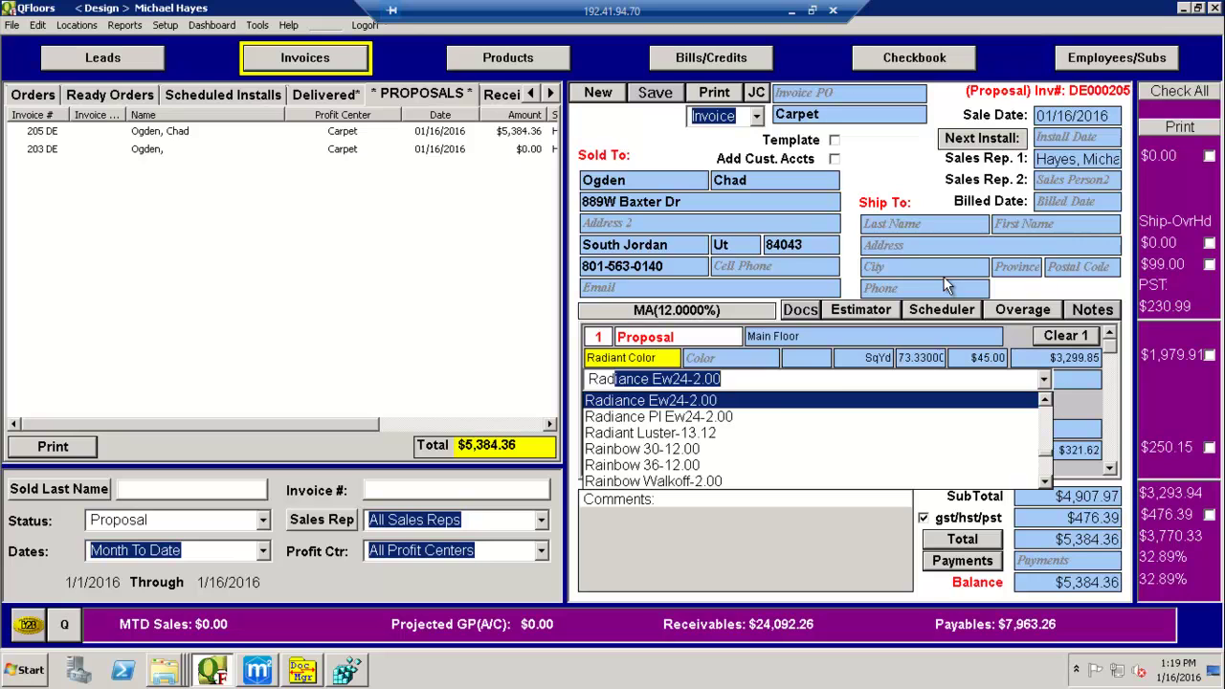
pyautogui.click(691, 435)
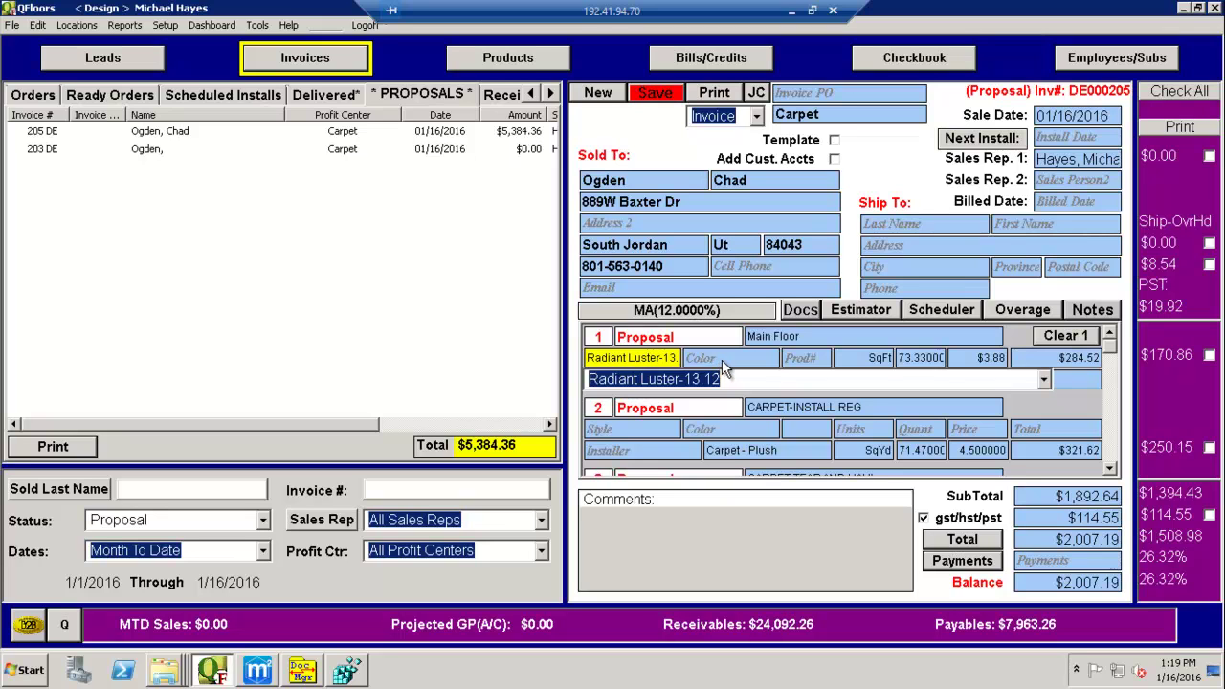
pyautogui.click(187, 132)
# Discard the product change, keep invoice #205 as a proposal, and bring up its payments.
pyautogui.click(626, 362)
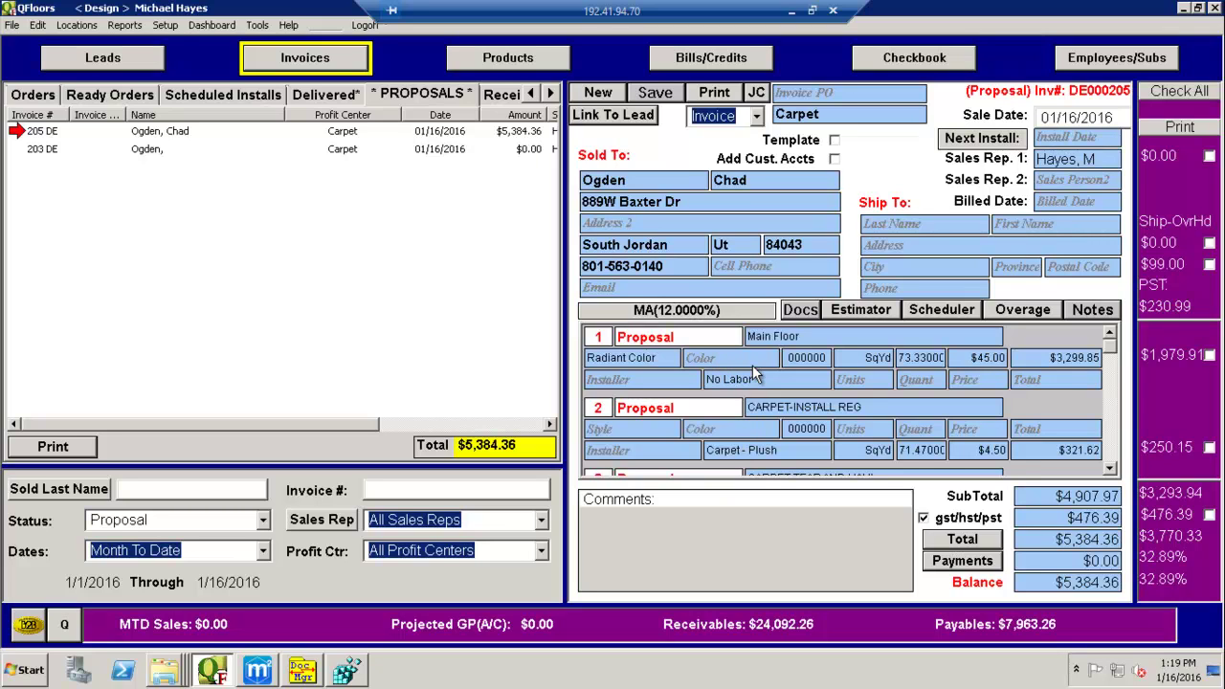
pyautogui.click(714, 341)
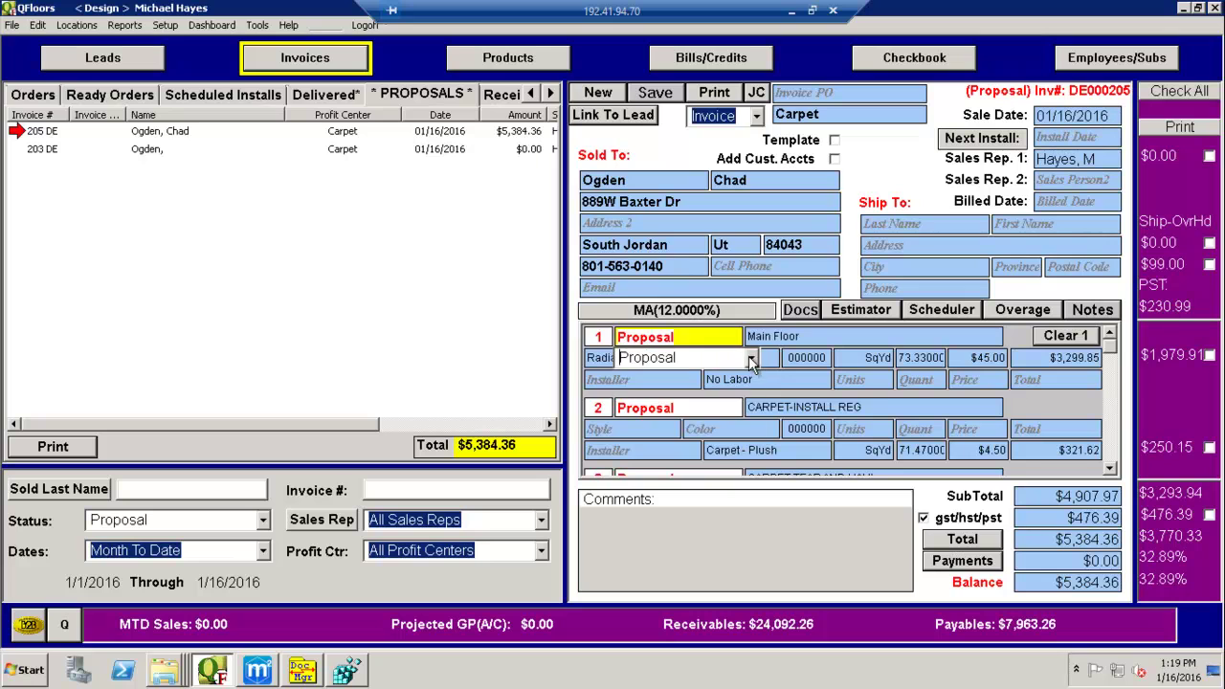
pyautogui.click(753, 361)
pyautogui.click(687, 395)
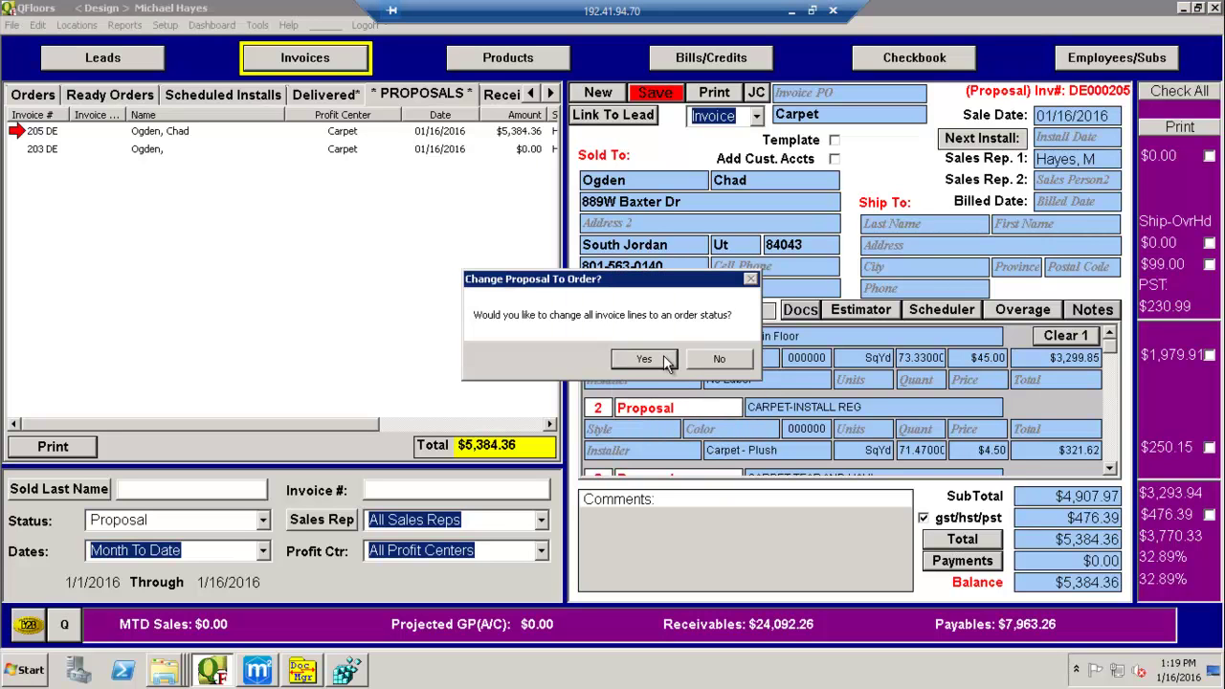
pyautogui.click(663, 365)
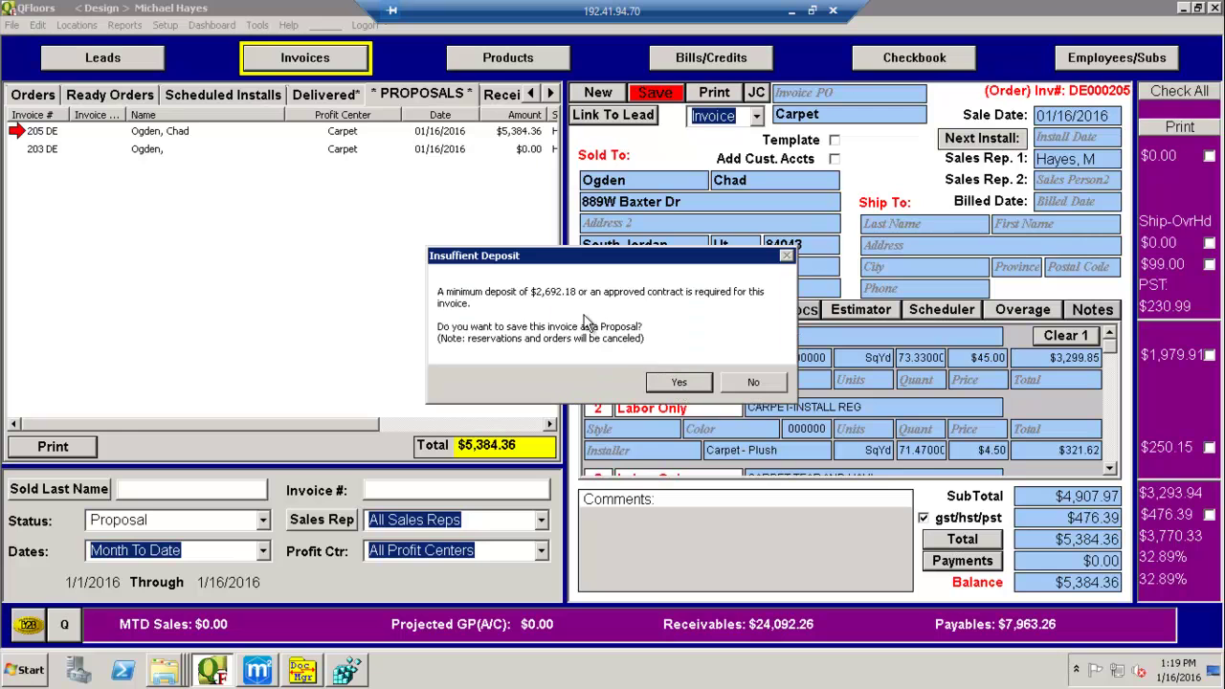
pyautogui.click(679, 383)
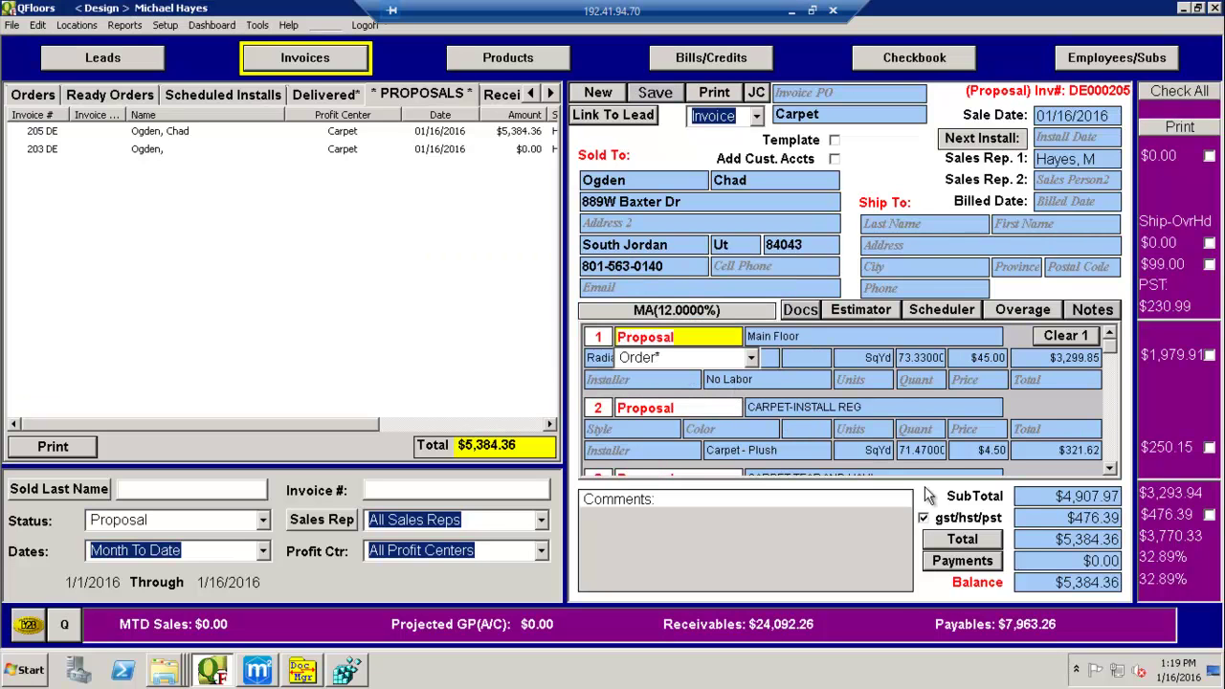
pyautogui.click(986, 561)
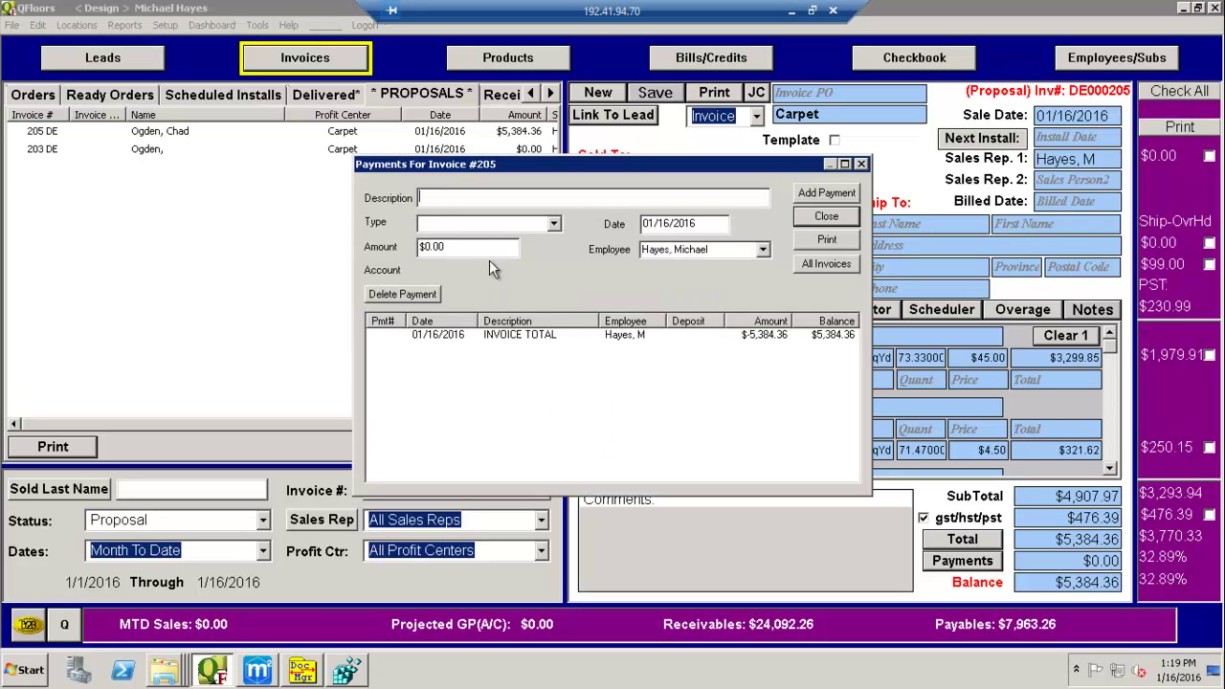
# Add a $3,000 Check payment to invoice #205, leaving a $2,384.36 balance.
pyautogui.click(554, 223)
pyautogui.click(439, 237)
pyautogui.click(443, 246)
pyautogui.moveTo(443, 246); pyautogui.dragTo(371, 244)
pyautogui.write('3000')
pyautogui.click(818, 195)
pyautogui.click(826, 218)
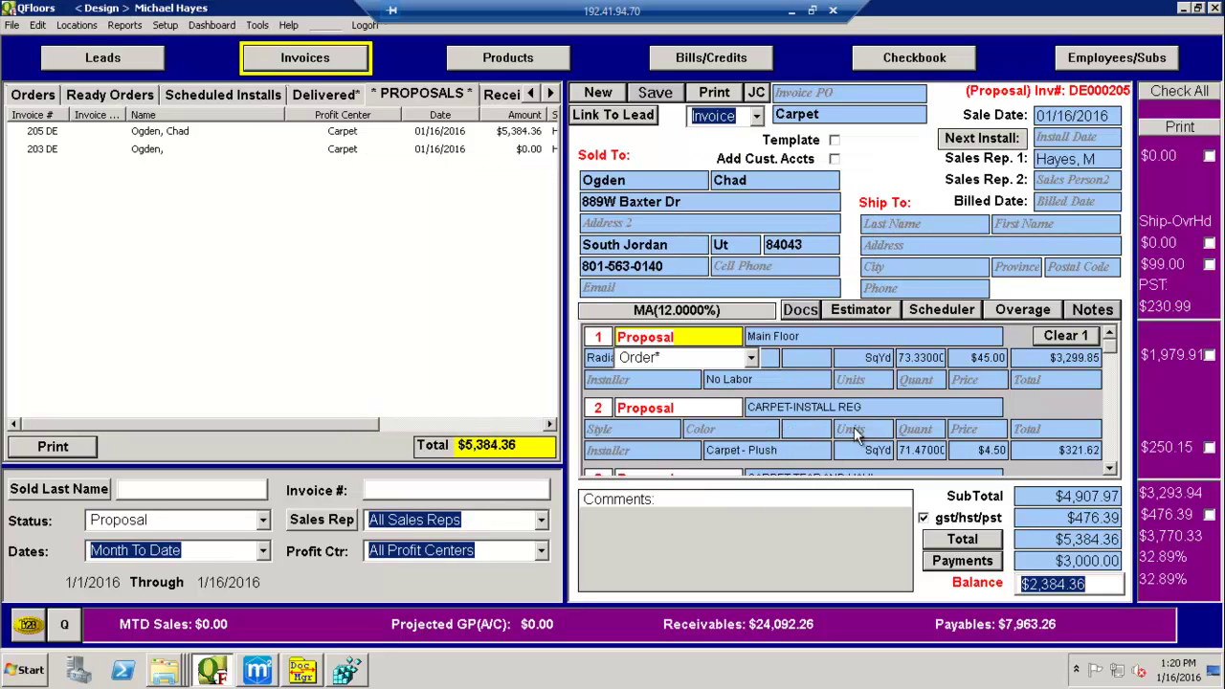
# Set lines 1 and 2 to Order* status, save, and convert all invoice lines to orders.
pyautogui.click(751, 359)
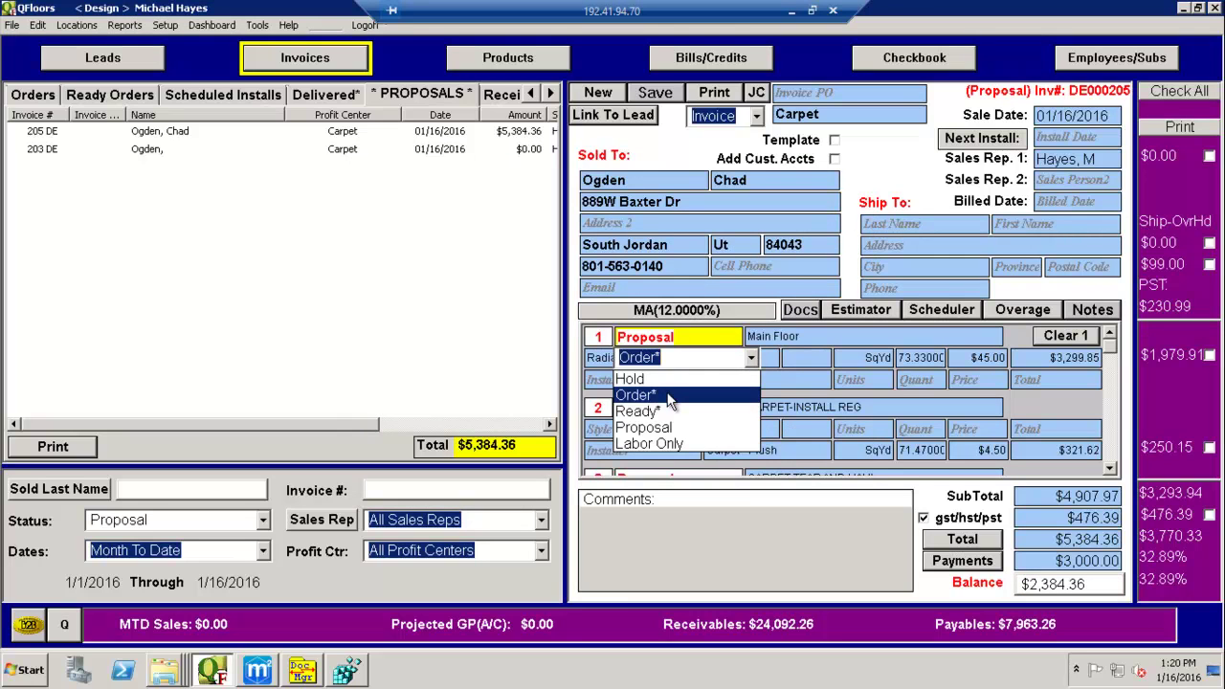
pyautogui.click(670, 403)
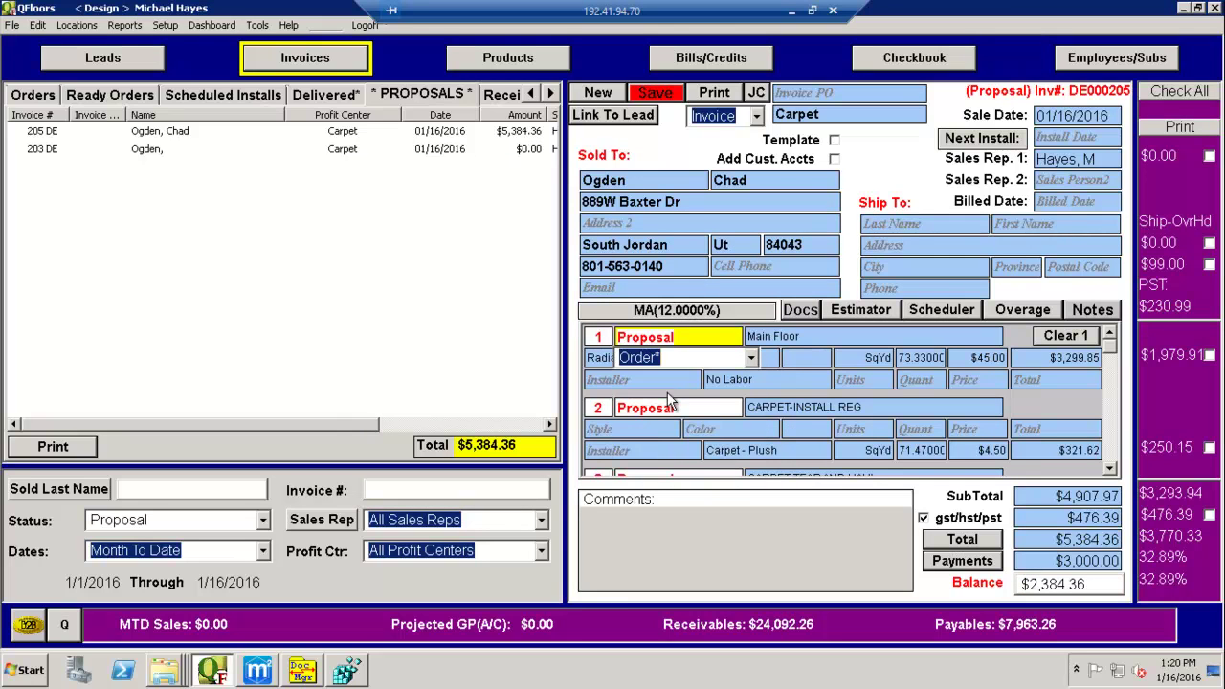
pyautogui.click(658, 93)
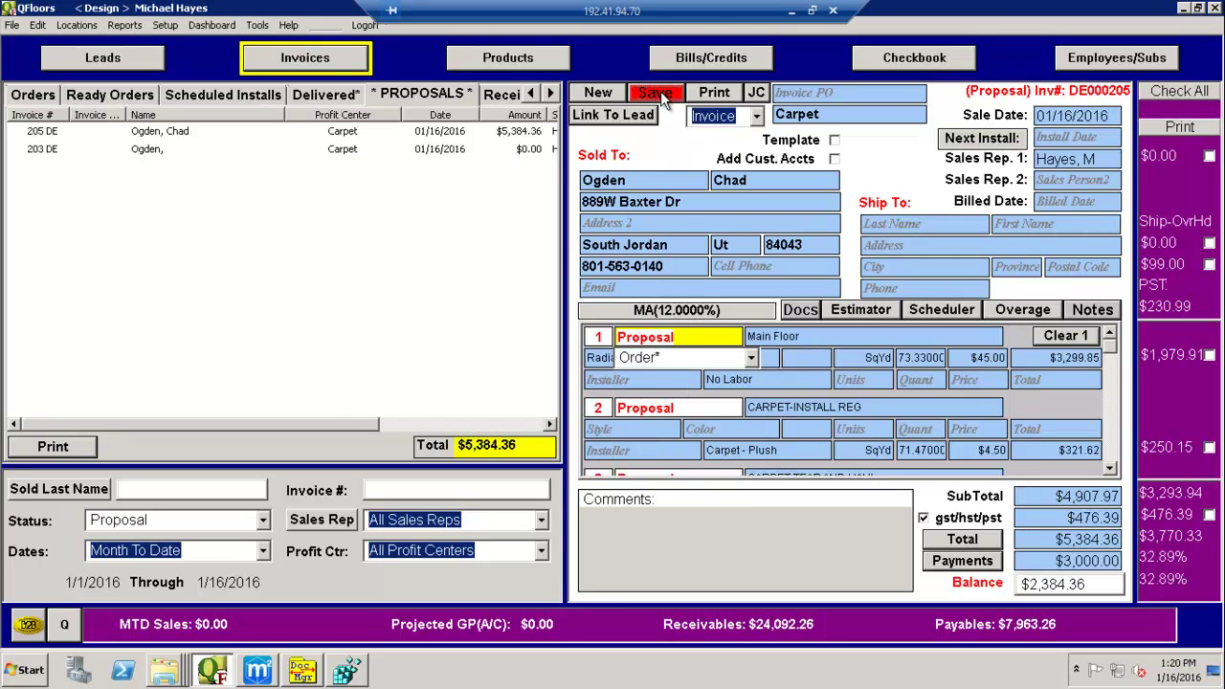
pyautogui.click(716, 428)
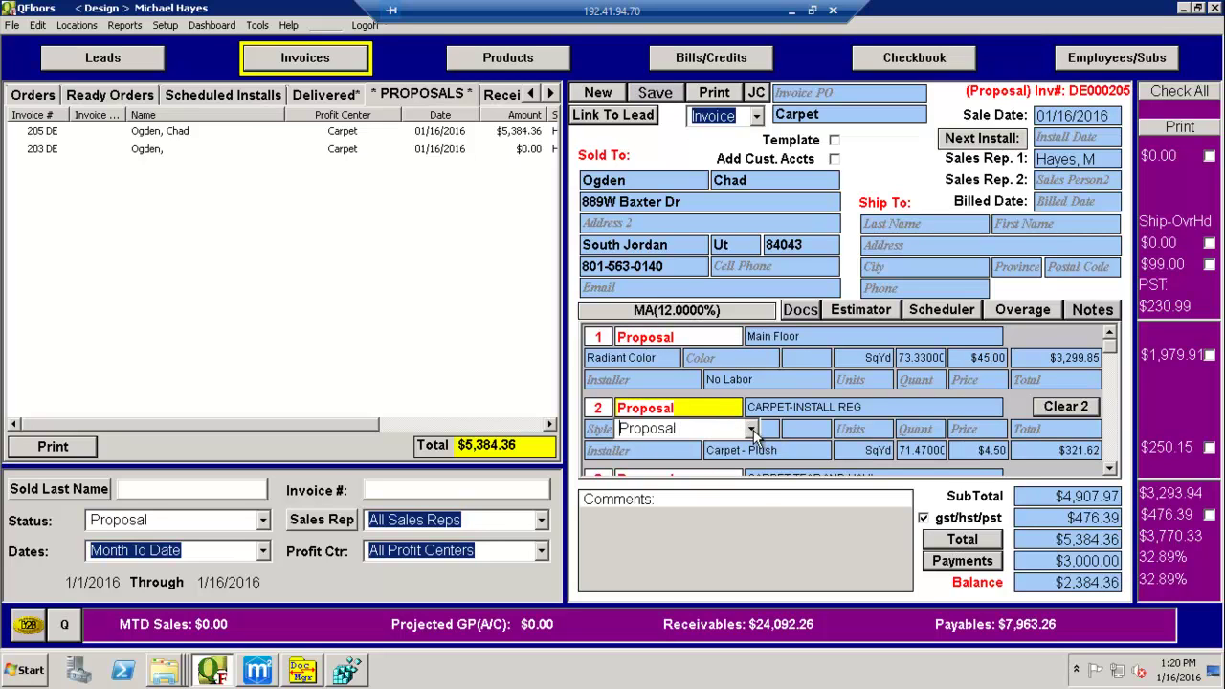
pyautogui.click(753, 430)
pyautogui.click(701, 462)
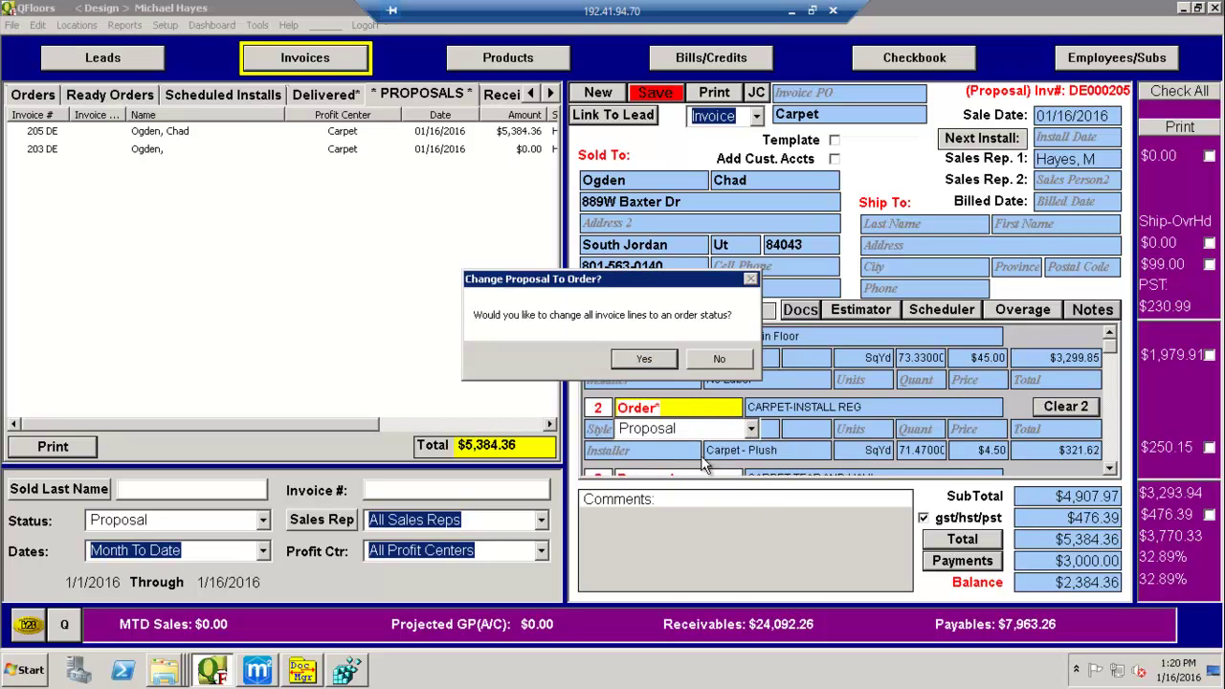
pyautogui.click(648, 360)
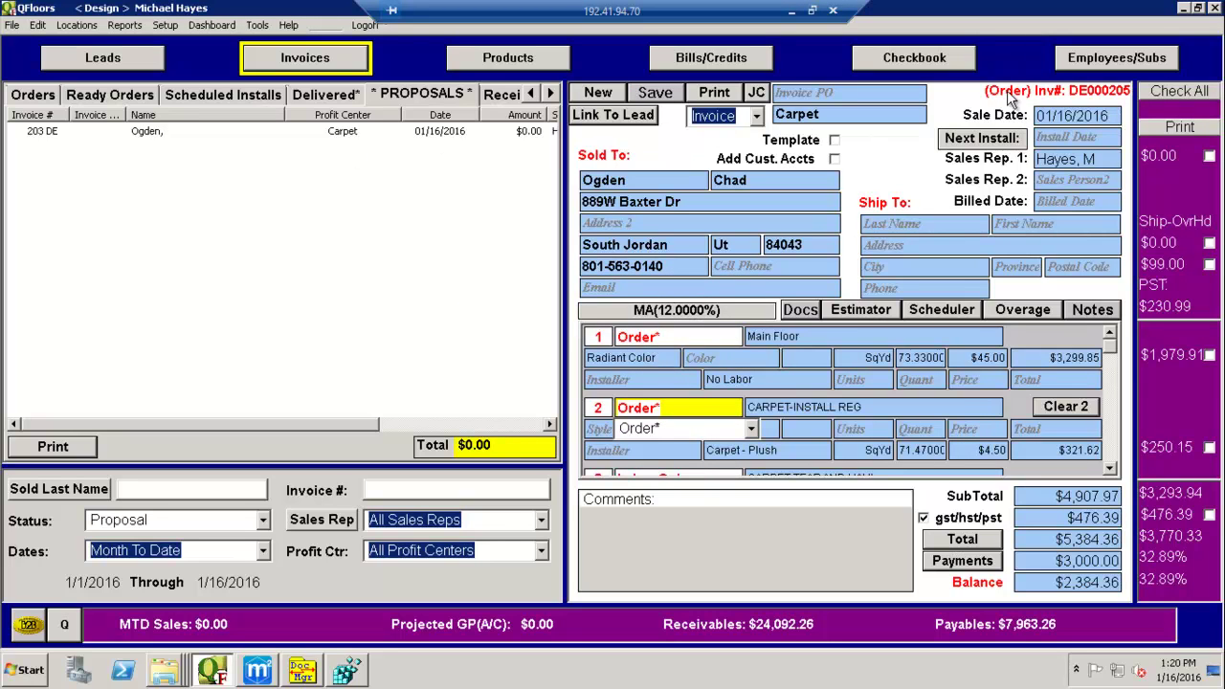
# On order DE000205, change line 1's style from Radiant Color to Radiant Luster-13.12, filtering by 'ra'.
pyautogui.click(1110, 470)
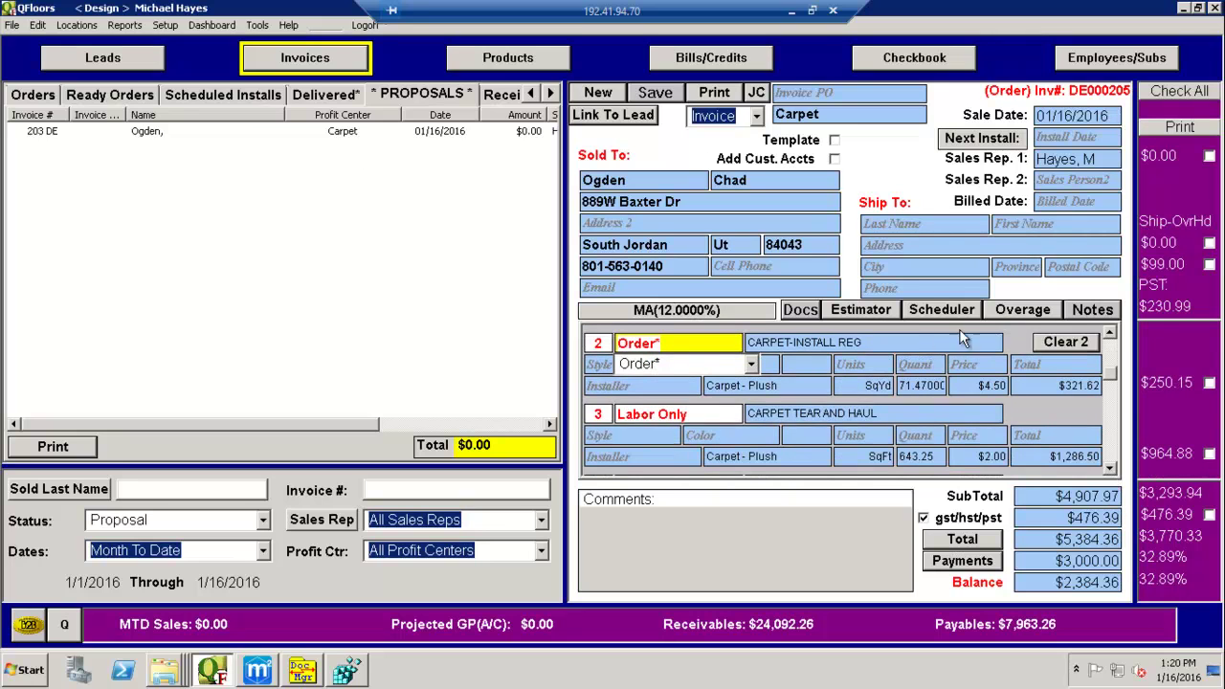
pyautogui.click(1109, 333)
pyautogui.click(1109, 333)
pyautogui.click(1109, 333)
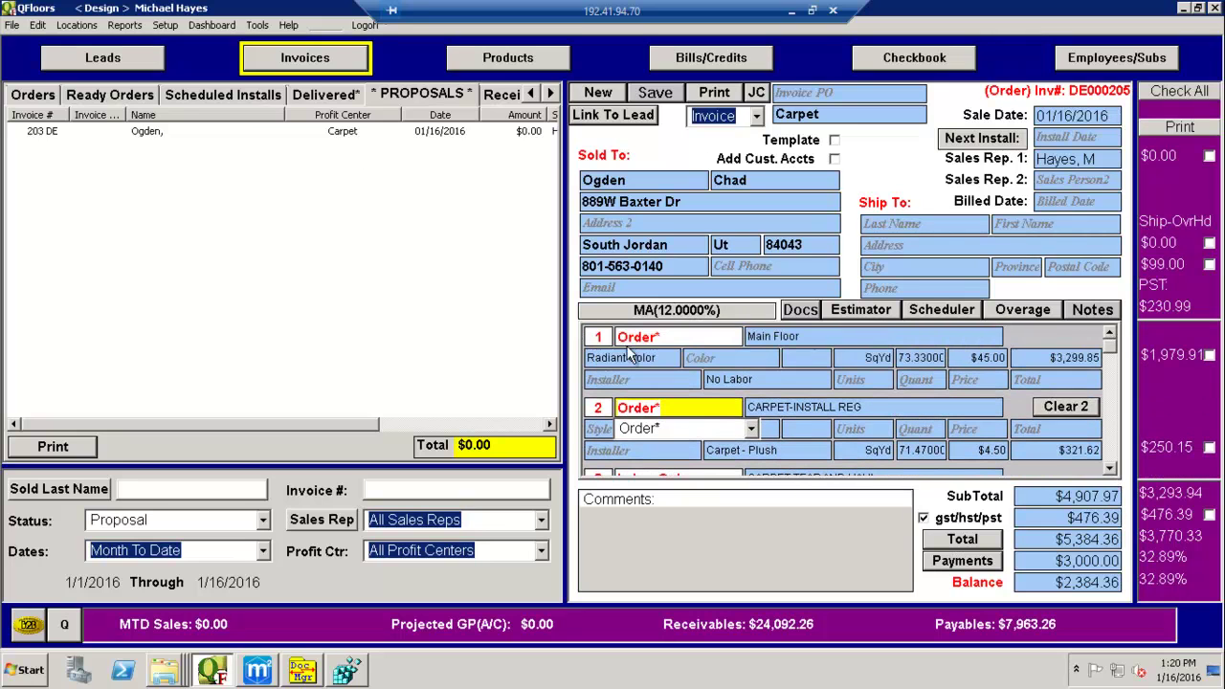
pyautogui.click(707, 339)
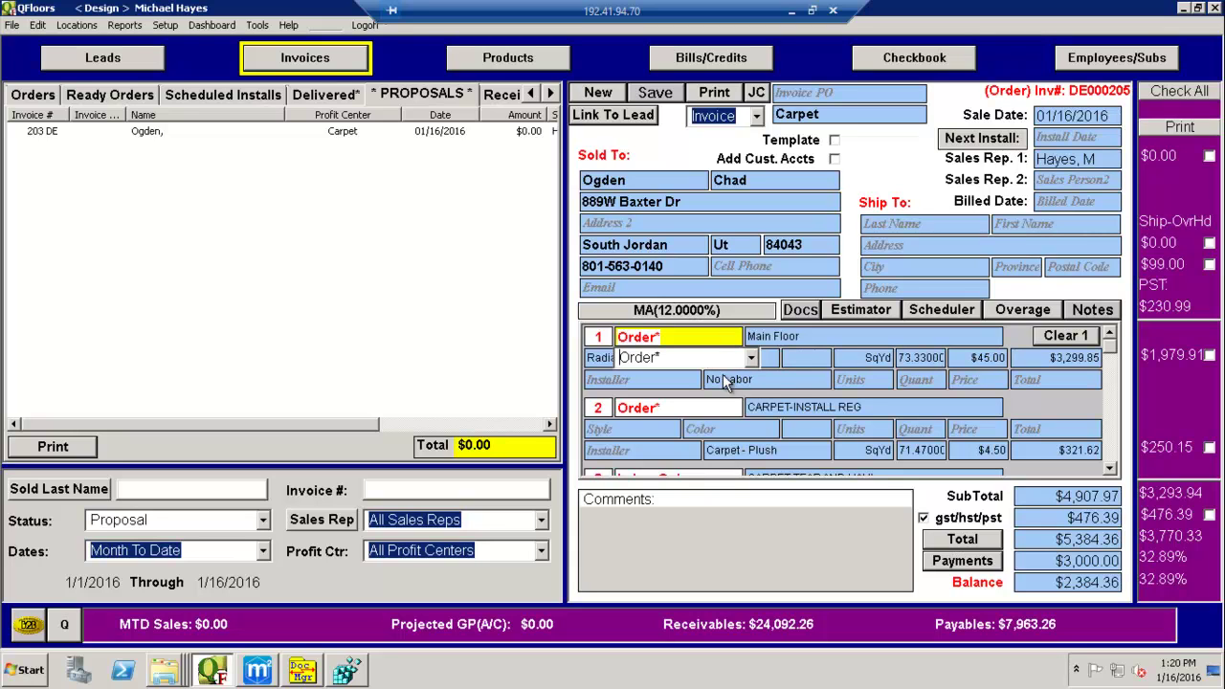
pyautogui.click(623, 379)
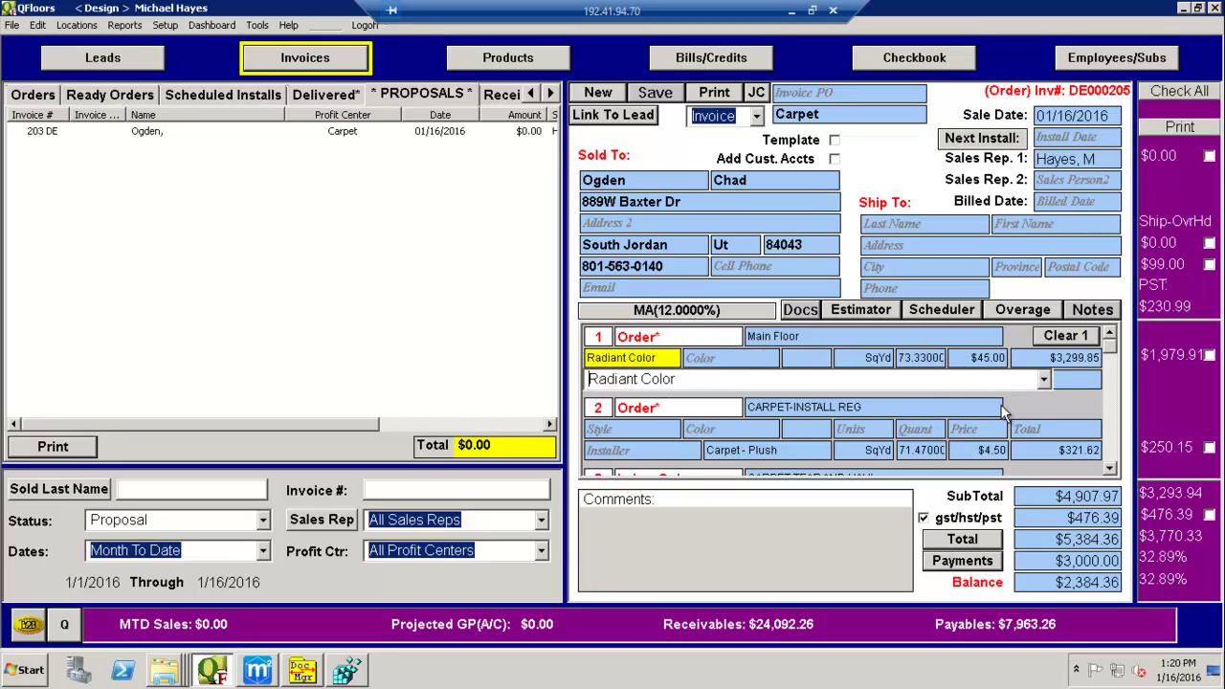
pyautogui.click(1045, 379)
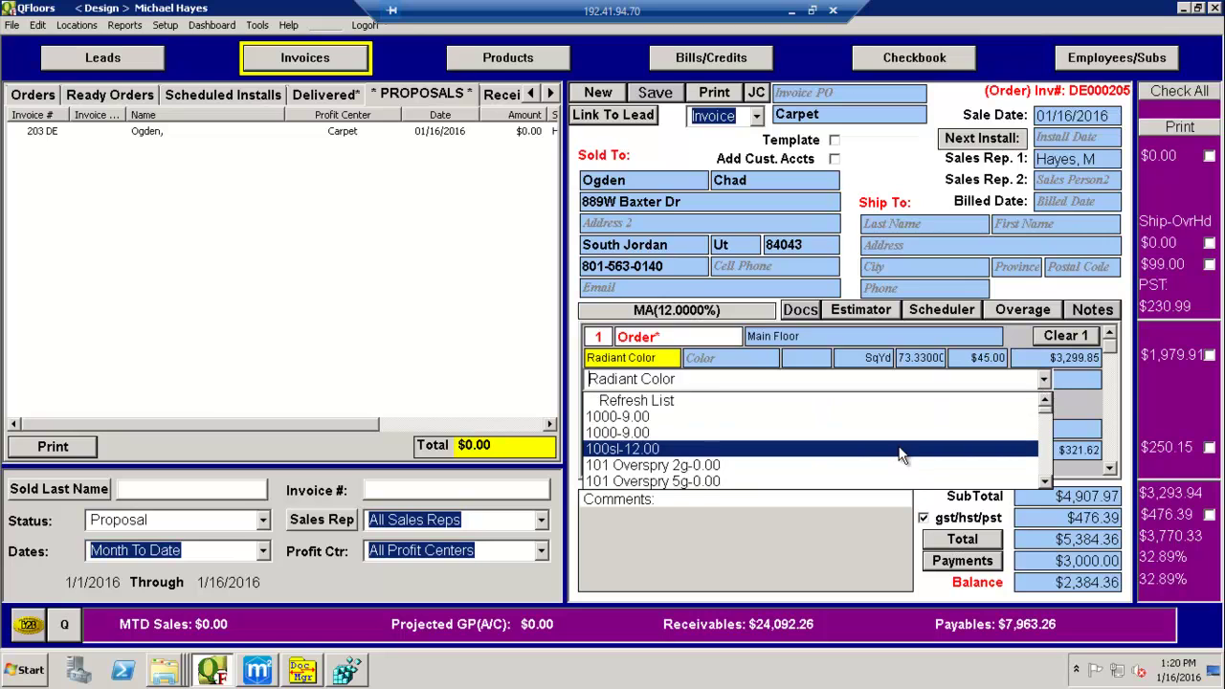
pyautogui.write('ra')
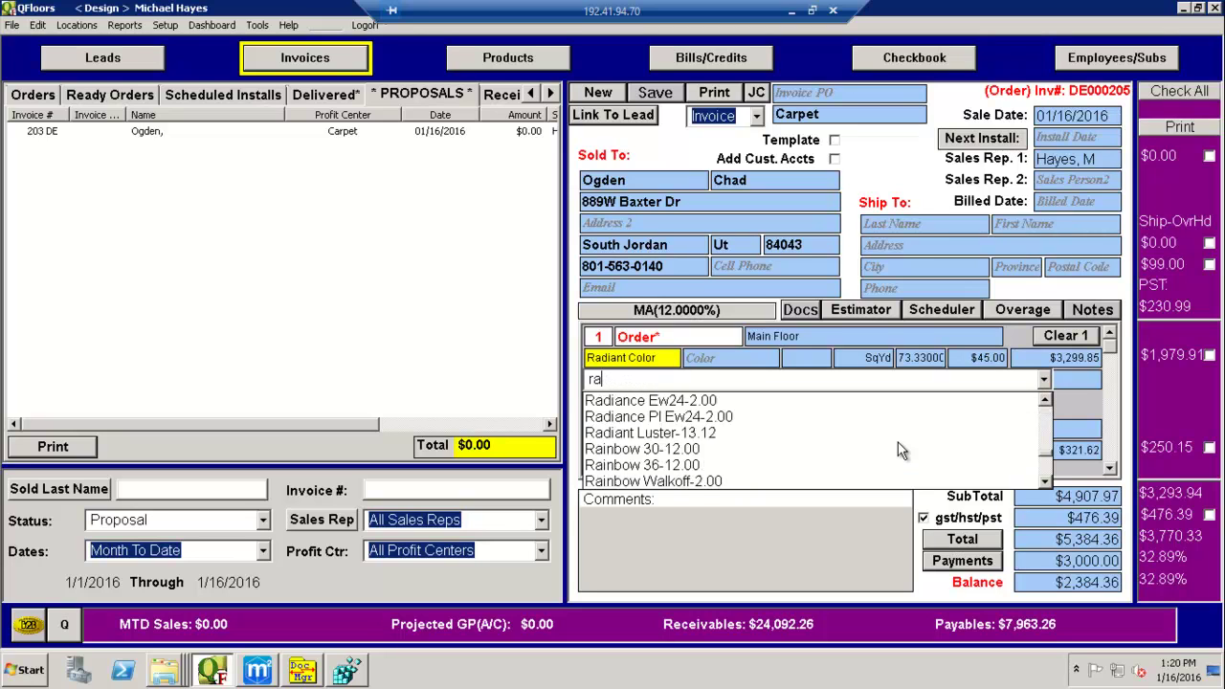
pyautogui.click(775, 432)
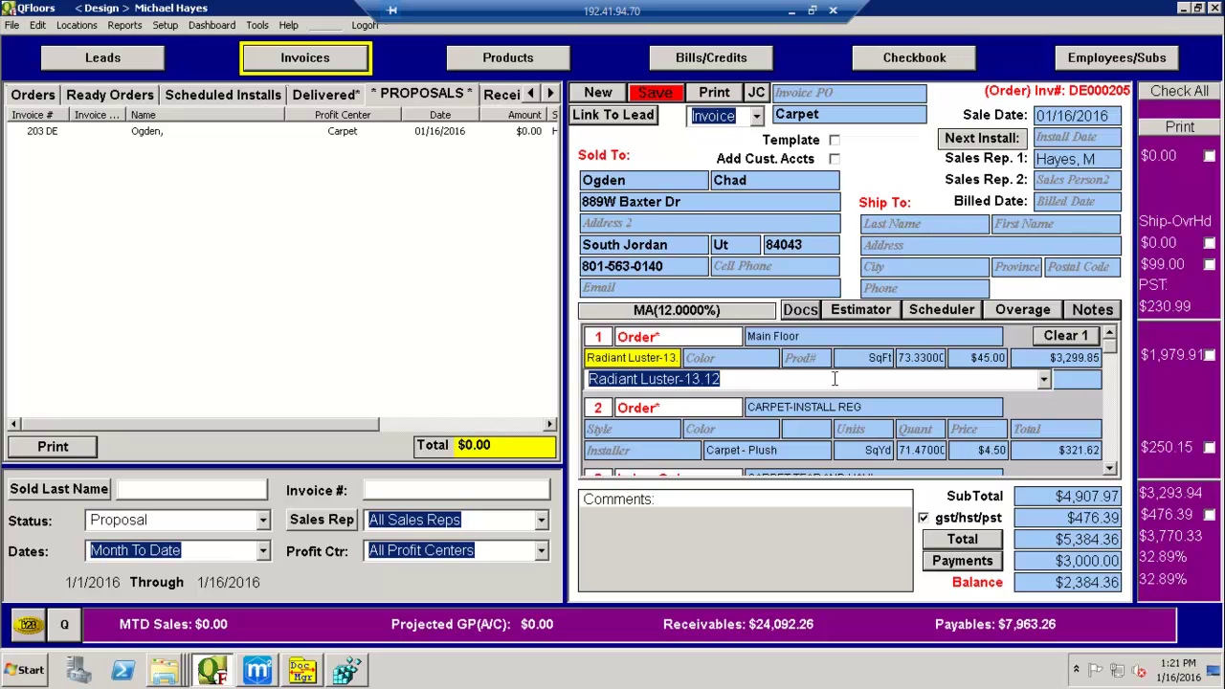
# Switch to the Orders list, answering No to saving invoice 205 so line 1 reverts to Radiant Color.
pyautogui.click(593, 247)
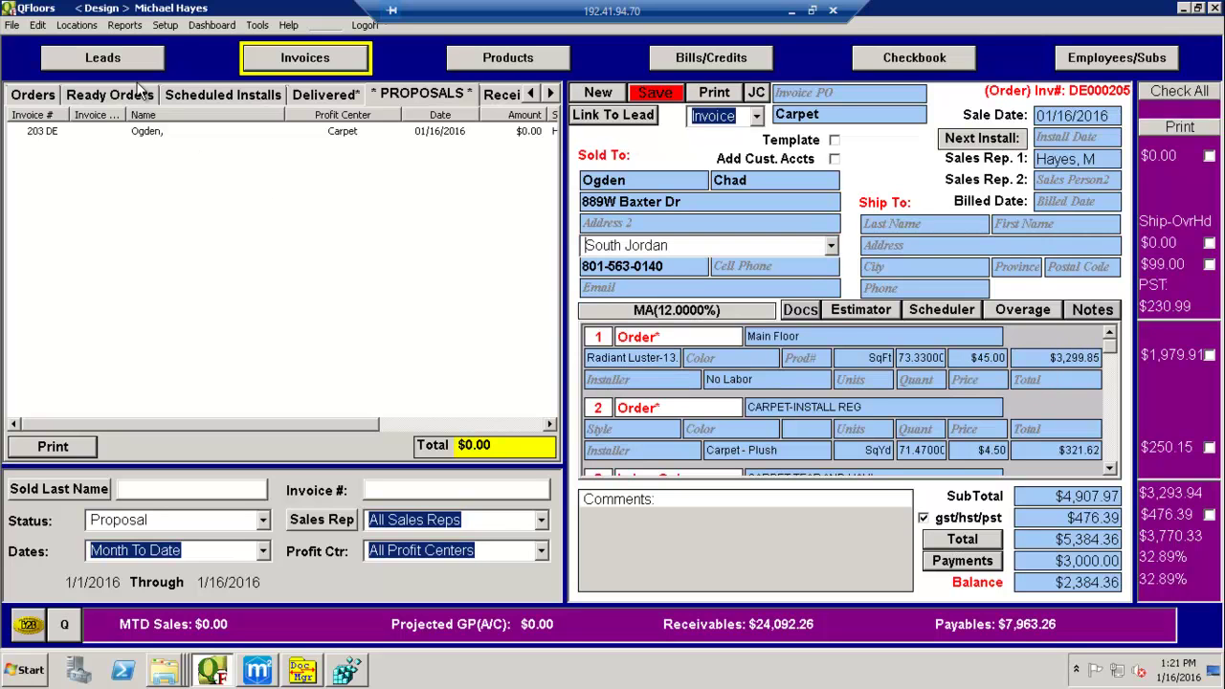
pyautogui.click(29, 98)
pyautogui.click(141, 137)
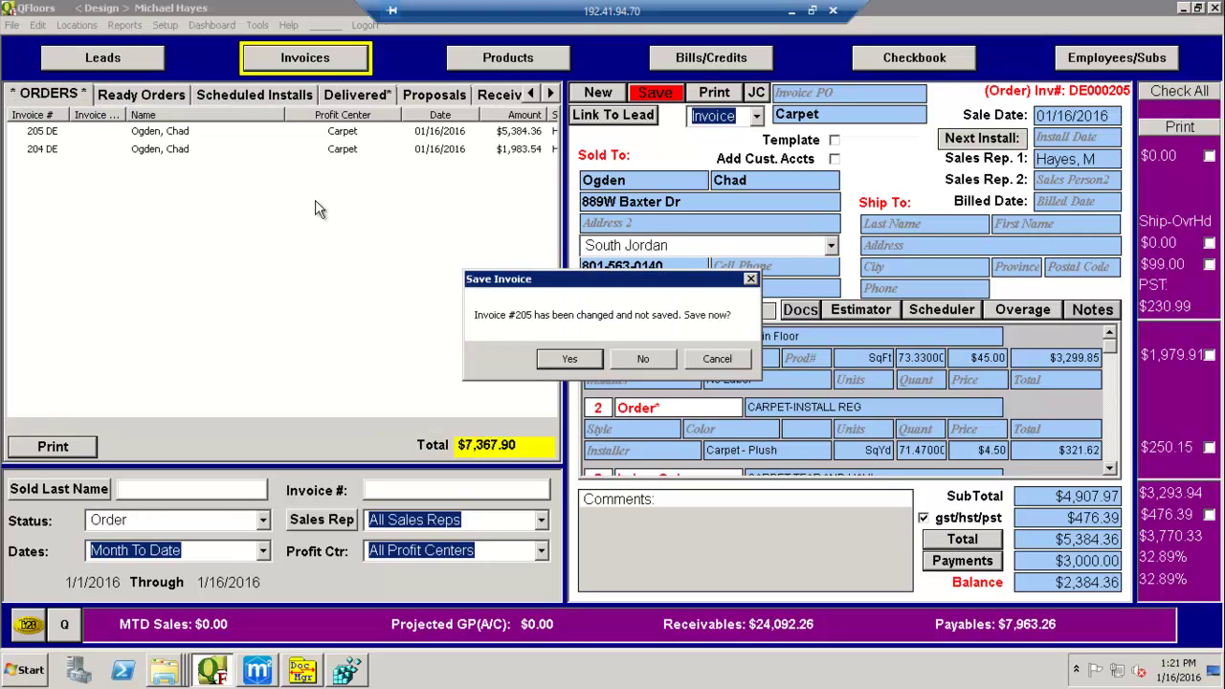
pyautogui.click(650, 357)
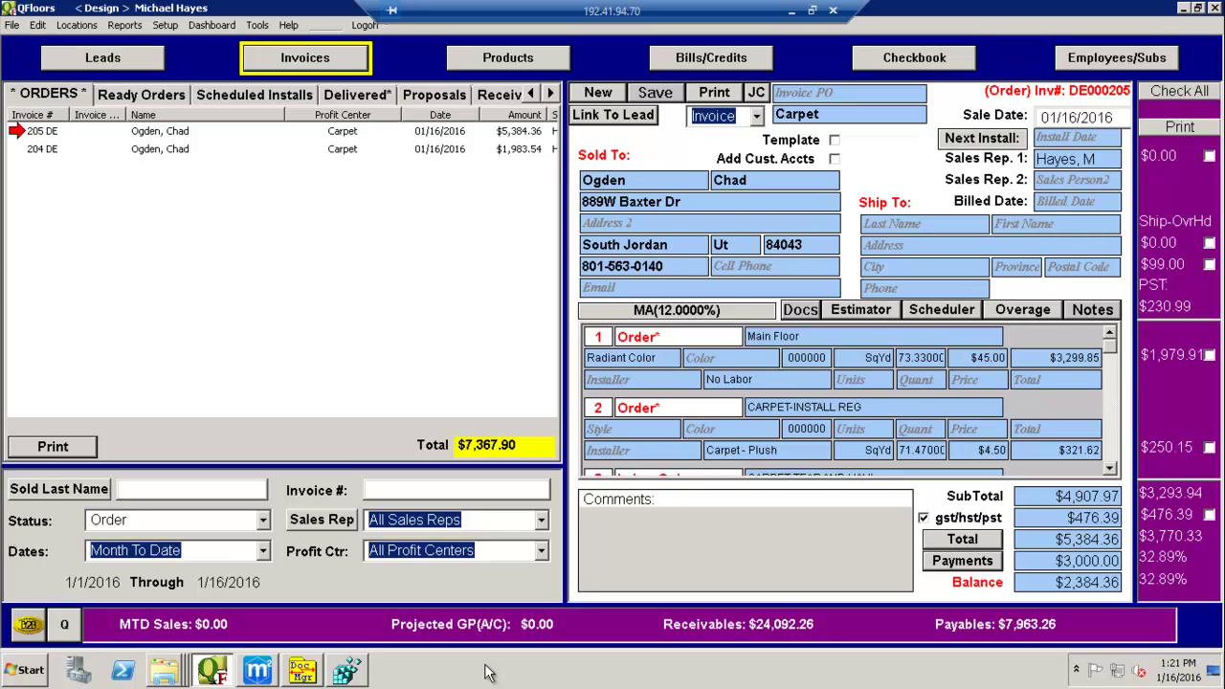
pyautogui.click(860, 311)
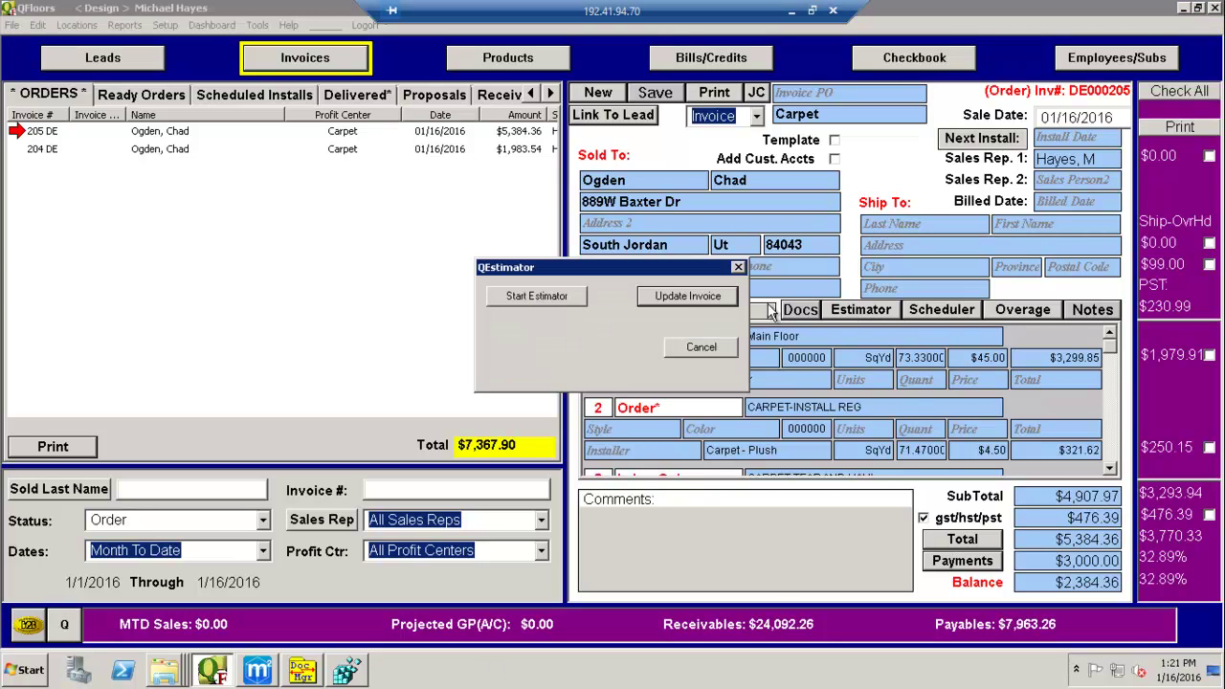
pyautogui.click(694, 294)
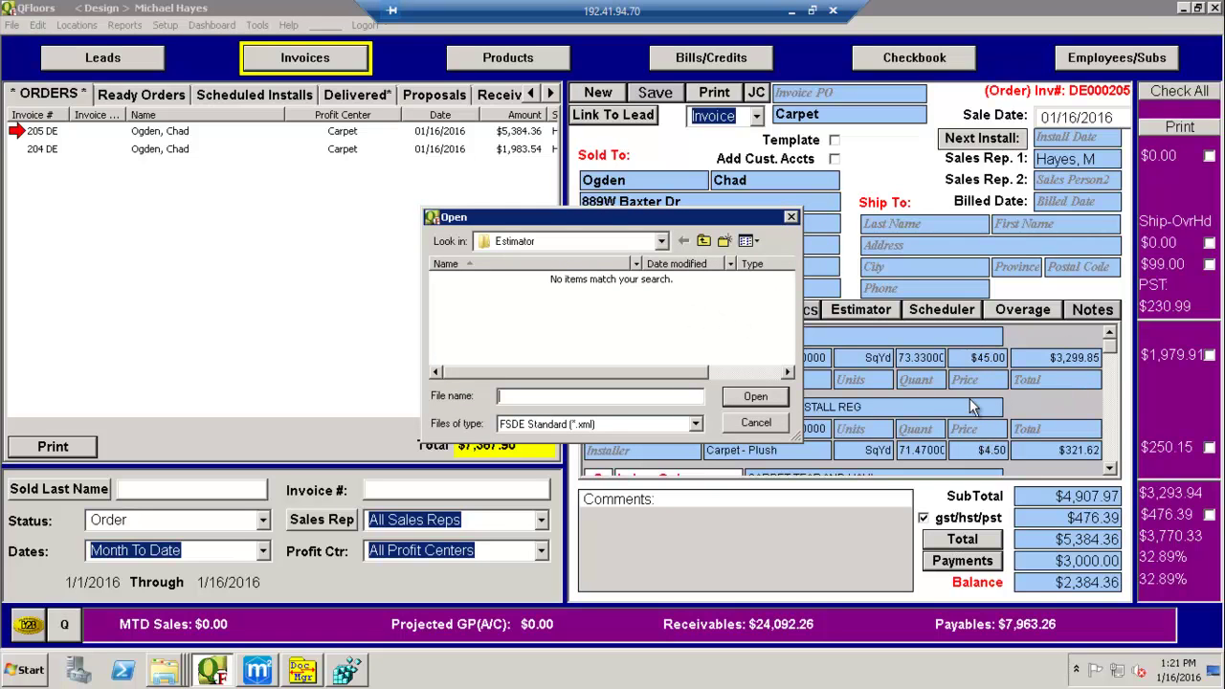
pyautogui.click(791, 217)
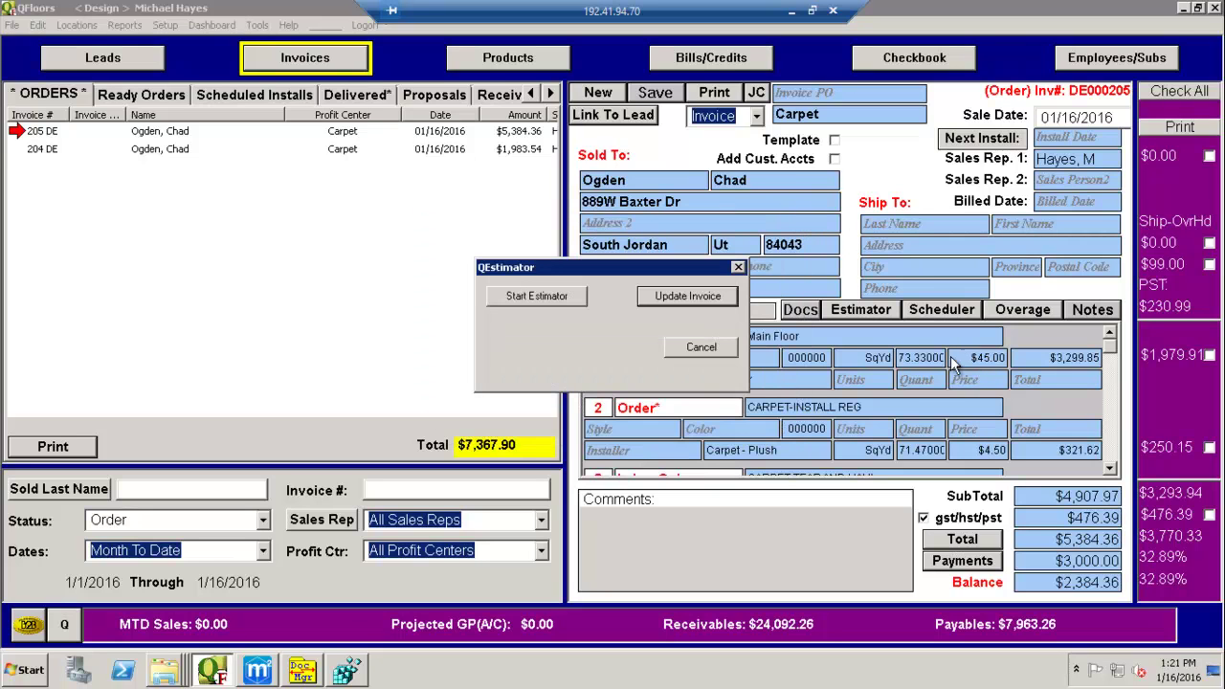
pyautogui.click(738, 267)
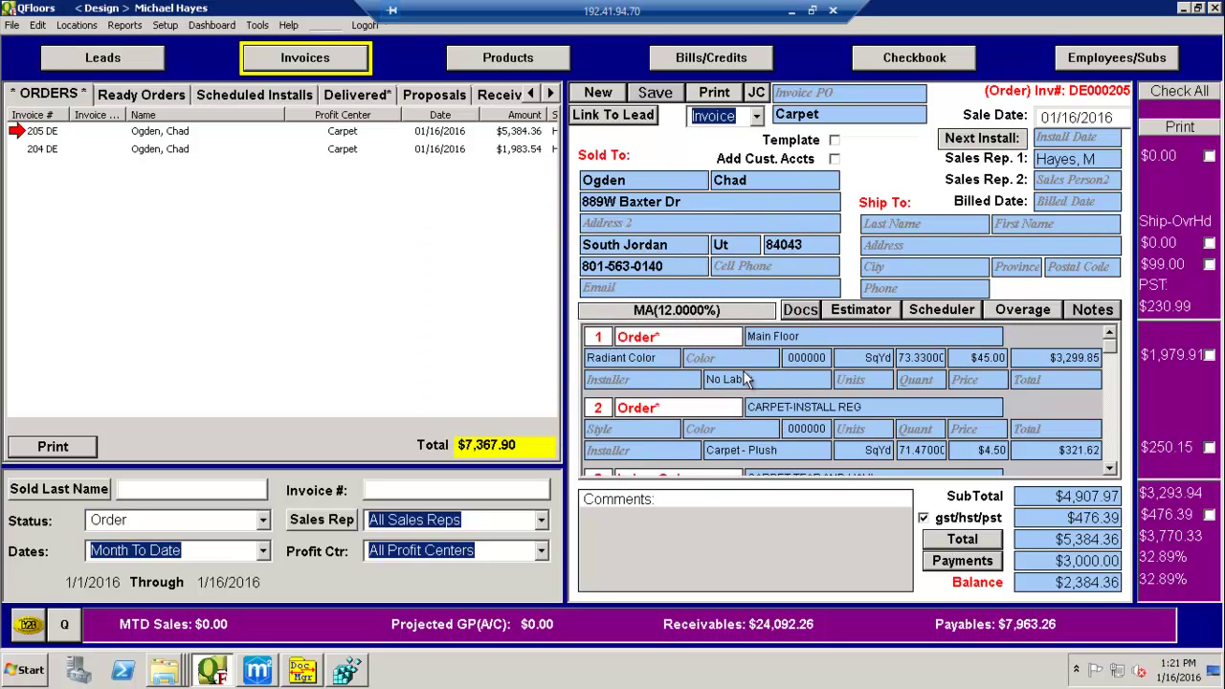